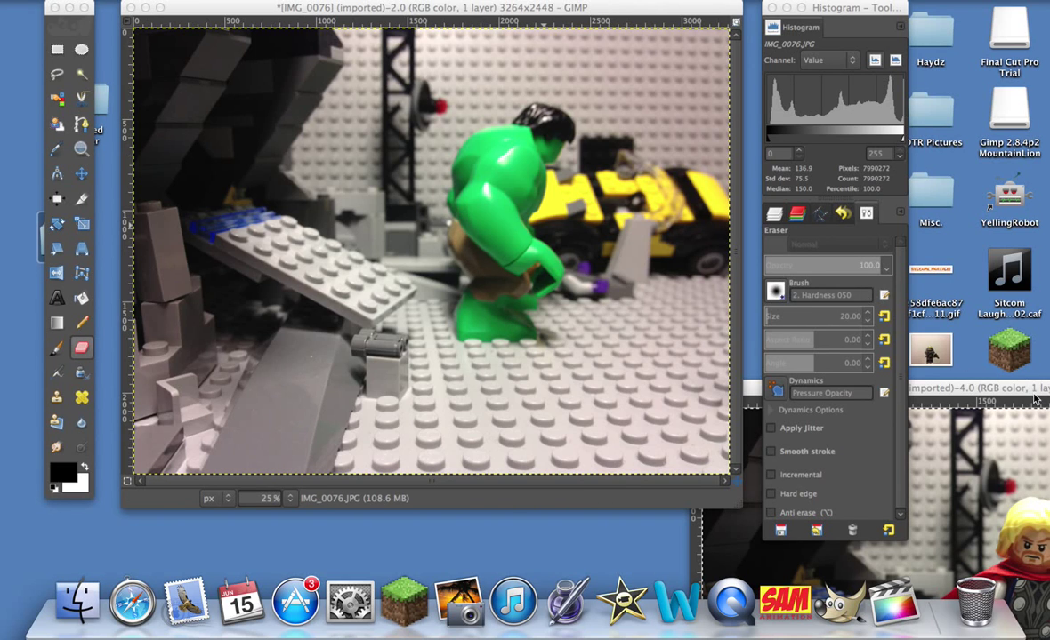
# Arrange the Thor photo window beside the Hulk background photo and bring the background forward
pyautogui.moveTo(1008, 388)
pyautogui.mouseDown()
pyautogui.moveTo(907, 264)
pyautogui.moveTo(961, 326)
pyautogui.mouseUp()
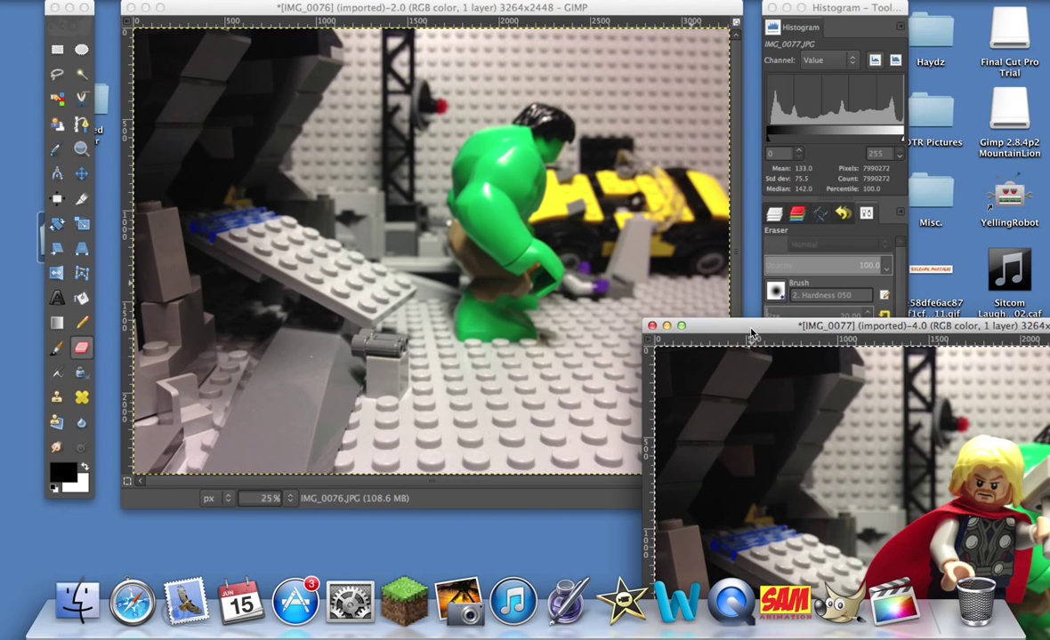
pyautogui.moveTo(751, 335)
pyautogui.mouseDown()
pyautogui.moveTo(419, 39)
pyautogui.moveTo(206, 28)
pyautogui.moveTo(302, 27)
pyautogui.moveTo(241, 14)
pyautogui.moveTo(534, 178)
pyautogui.moveTo(415, 16)
pyautogui.mouseUp()
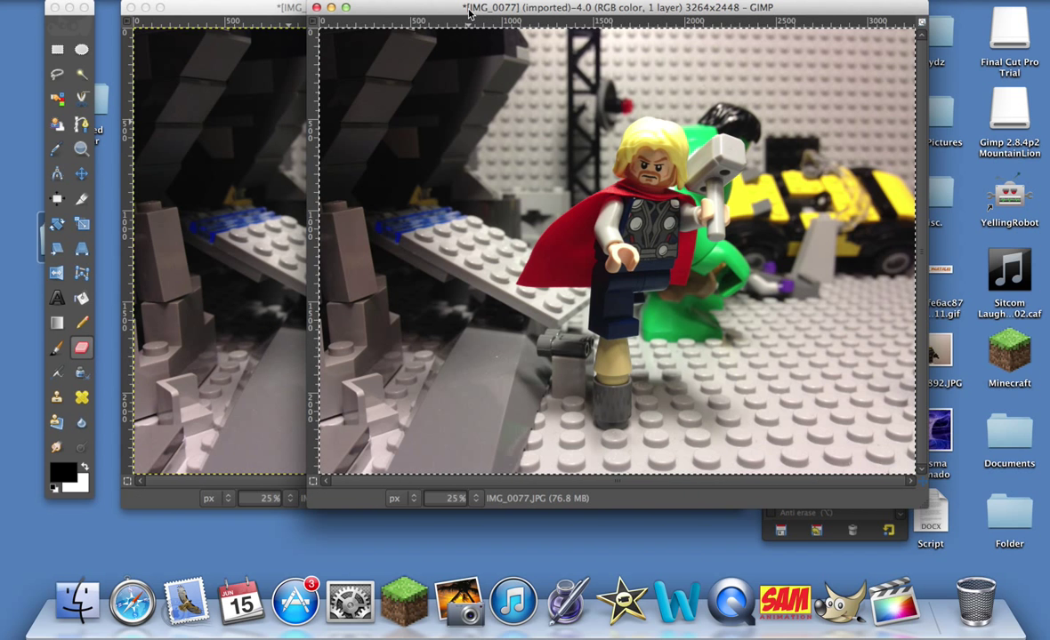
pyautogui.moveTo(469, 13); pyautogui.dragTo(443, 16)
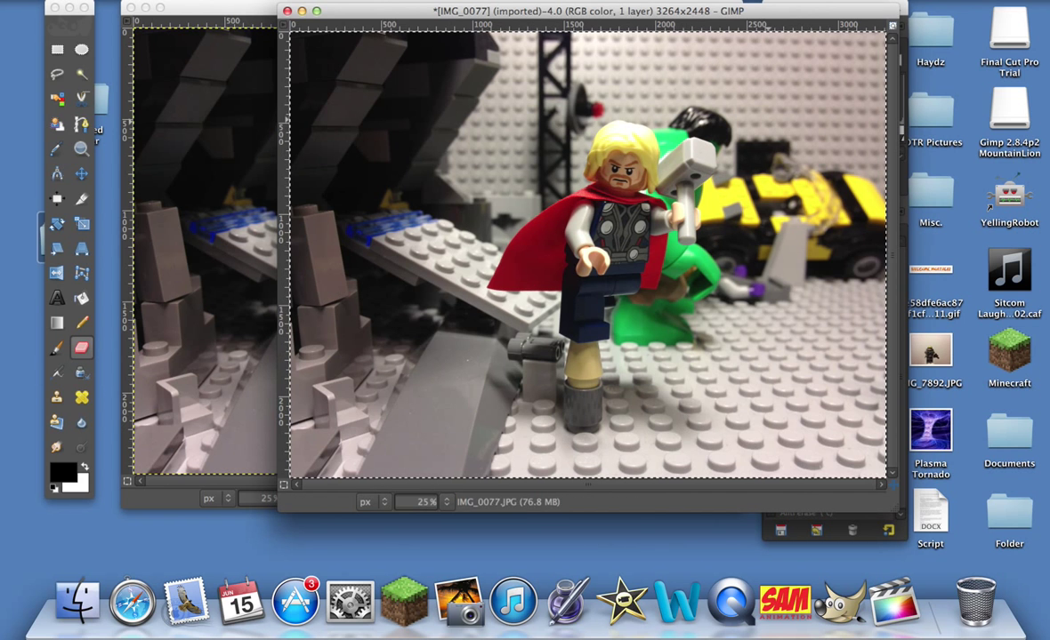
pyautogui.moveTo(535, 13); pyautogui.dragTo(948, 334)
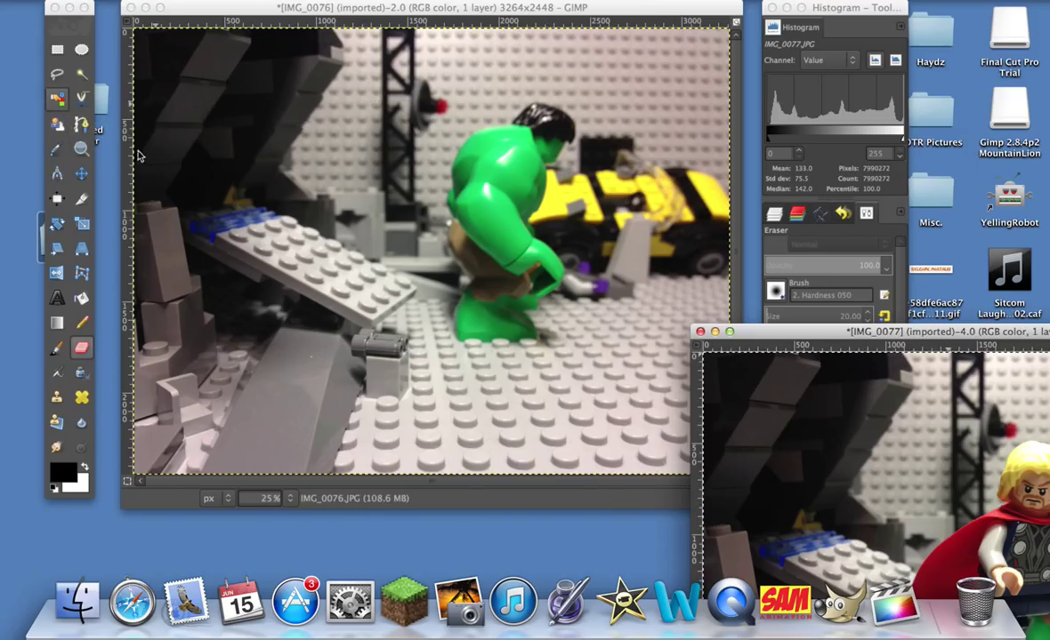
pyautogui.click(229, 9)
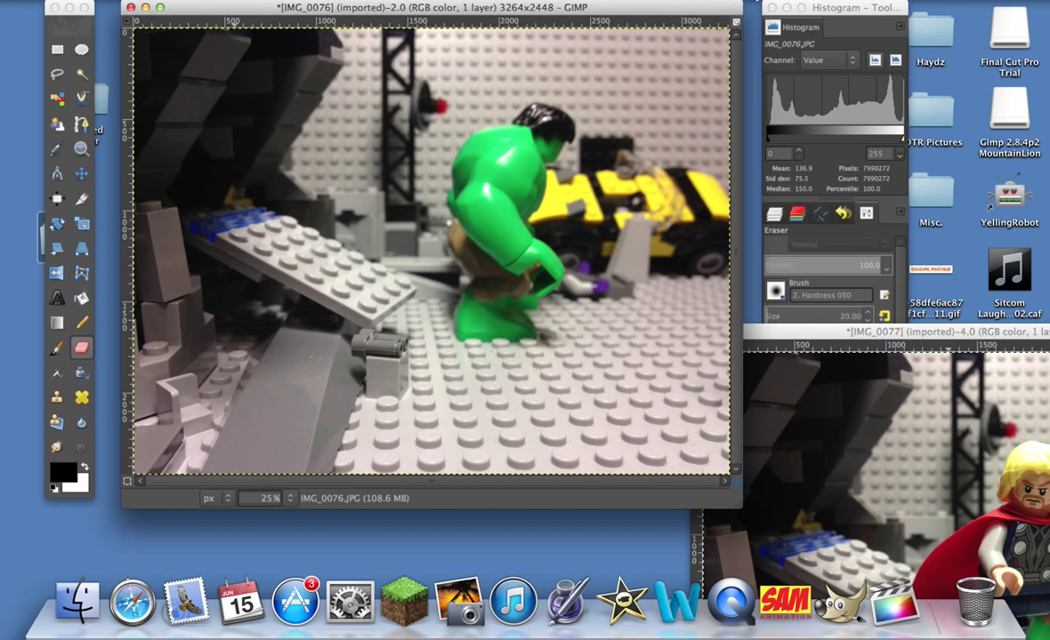
# Zoom into the Hulk background photo with the Zoom tool and pan around it
pyautogui.click(845, 16)
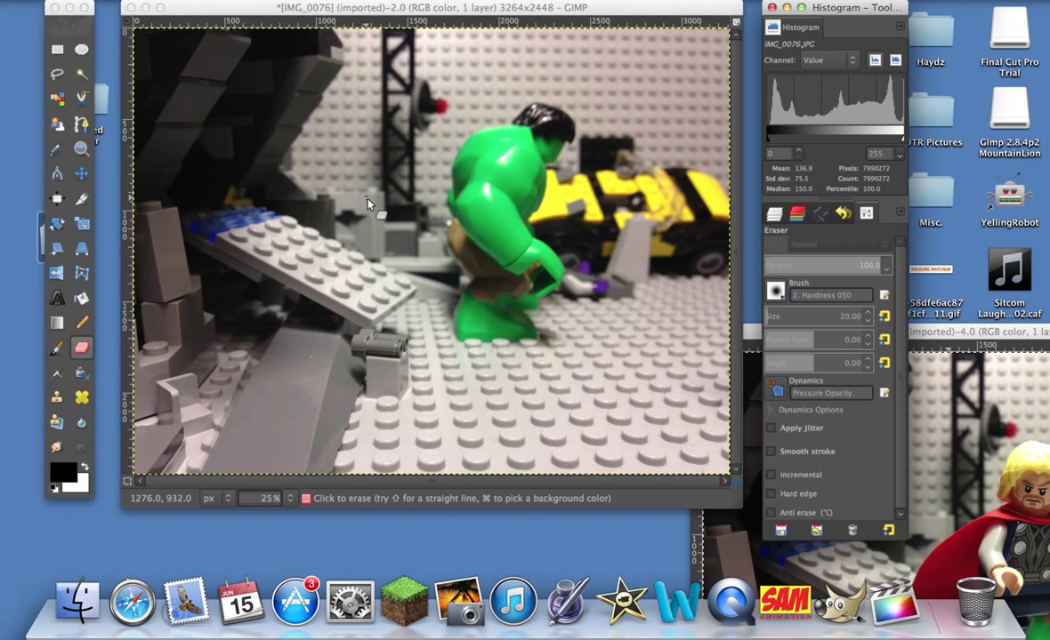
pyautogui.click(65, 33)
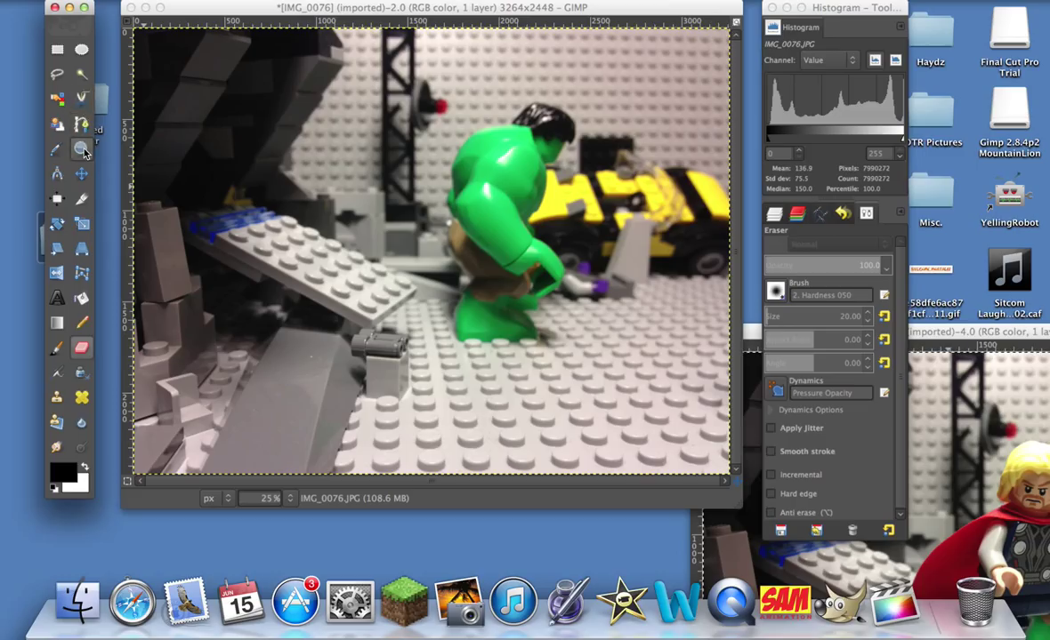
pyautogui.click(82, 151)
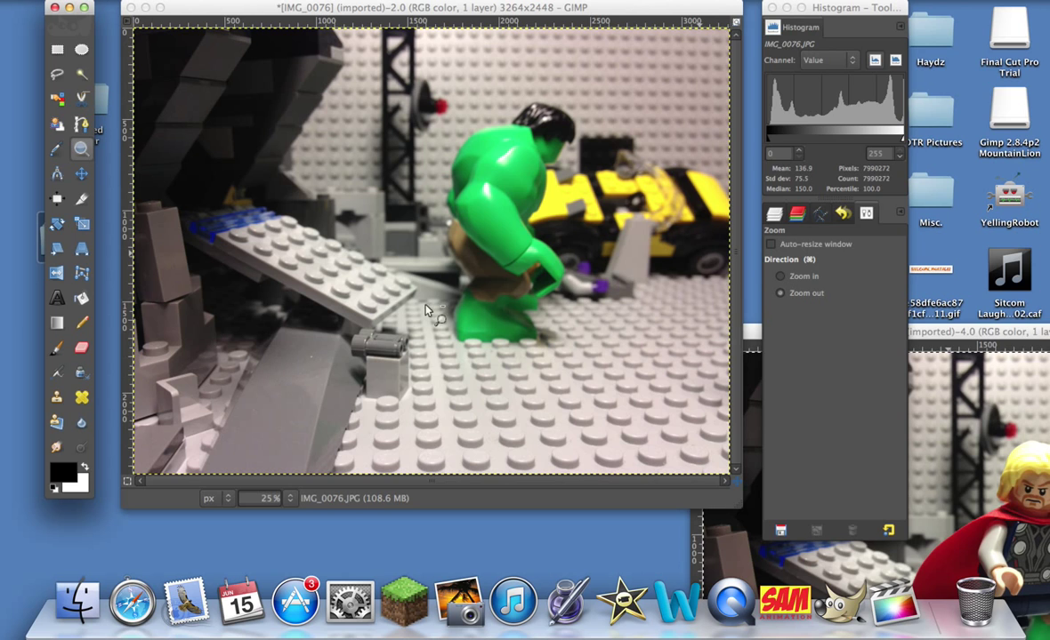
pyautogui.click(785, 279)
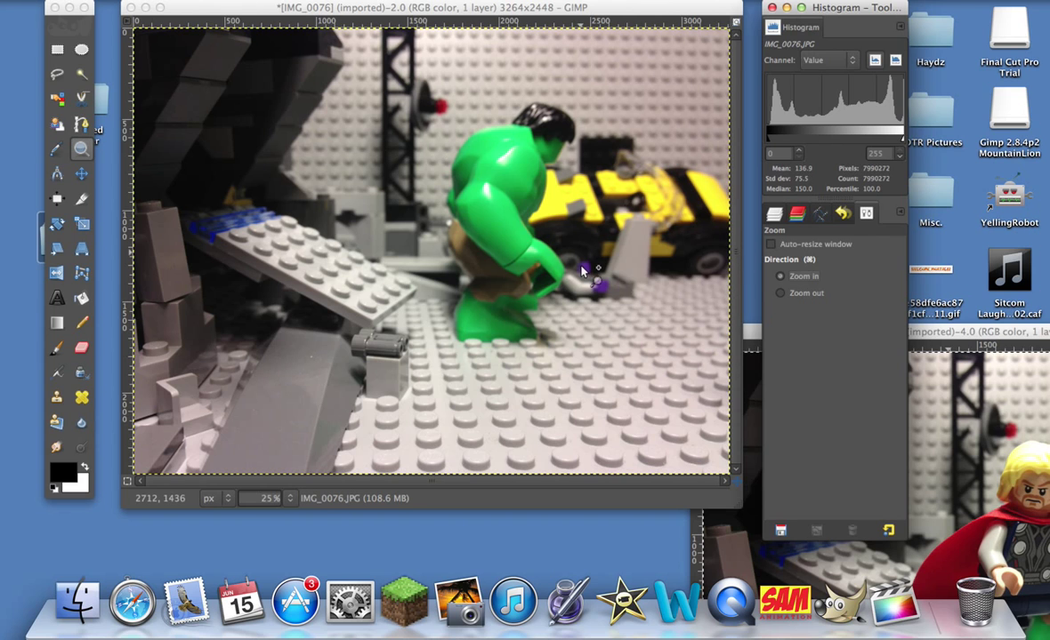
pyautogui.click(443, 238)
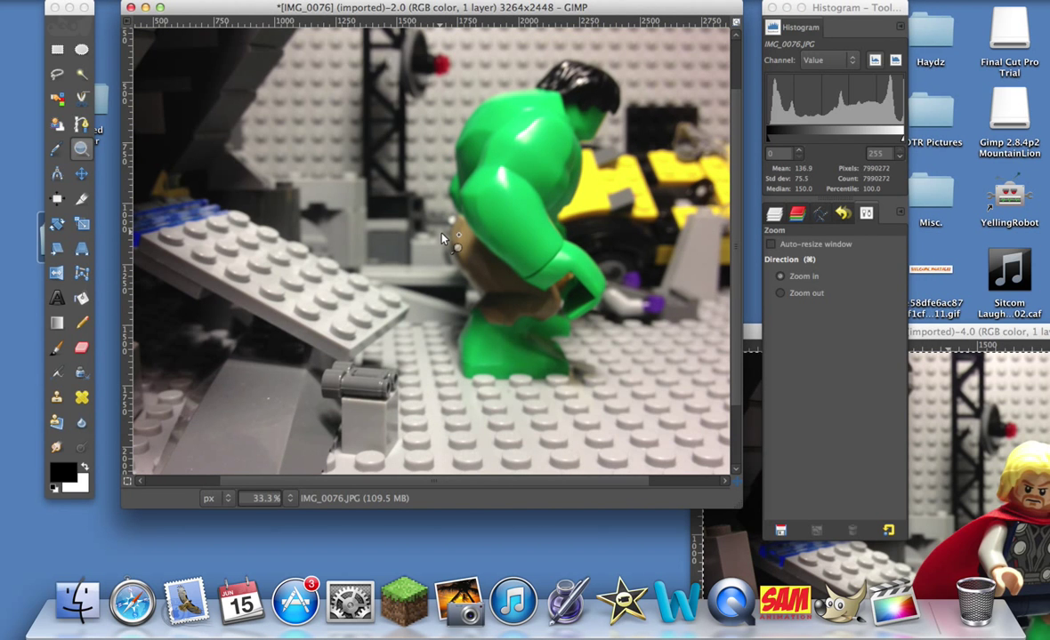
pyautogui.scroll(-3, 442, 239)
pyautogui.hscroll(-3, 442, 239)
pyautogui.hscroll(-3, 442, 238)
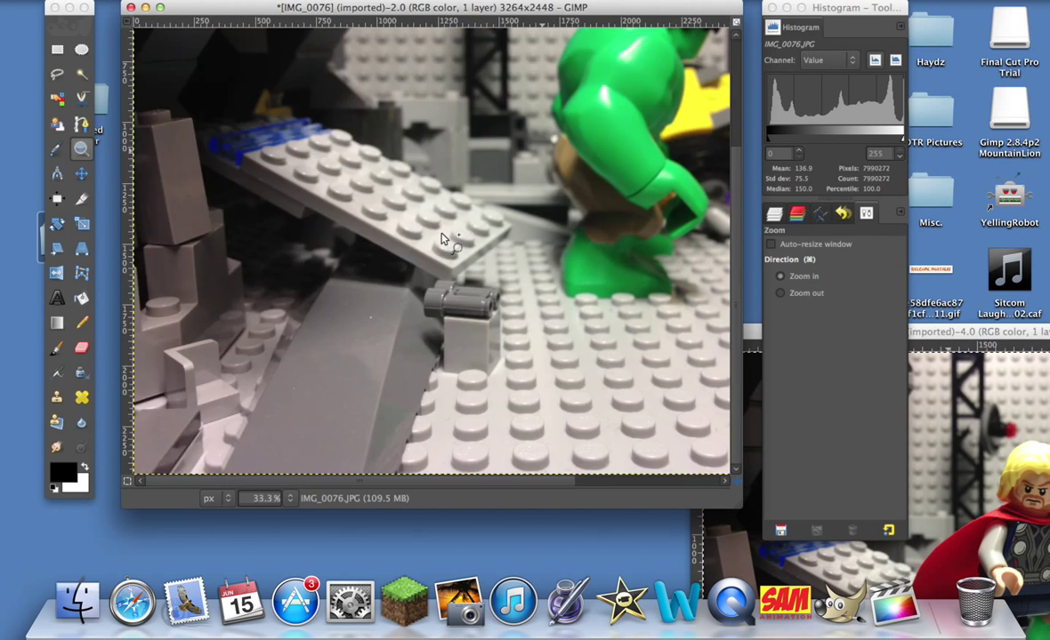
pyautogui.scroll(3, 442, 238)
pyautogui.hscroll(-2, 442, 239)
# Zoom closer on the Hulk photo, then zoom back out to the whole image
pyautogui.click(480, 263)
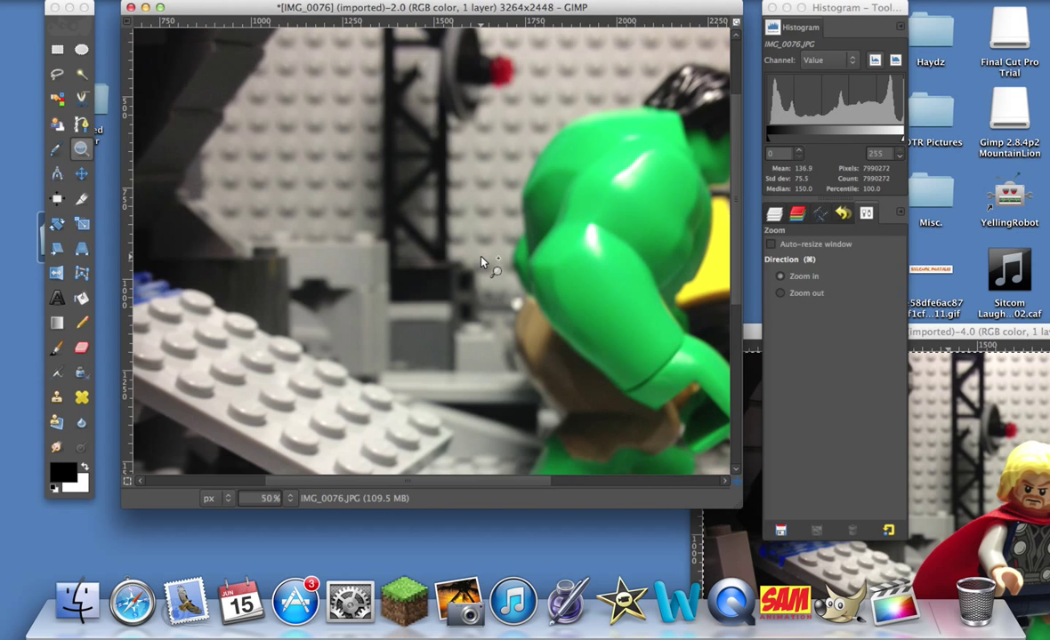
pyautogui.hscroll(5, 592, 277)
pyautogui.scroll(-5, 617, 284)
pyautogui.hscroll(-5, 616, 283)
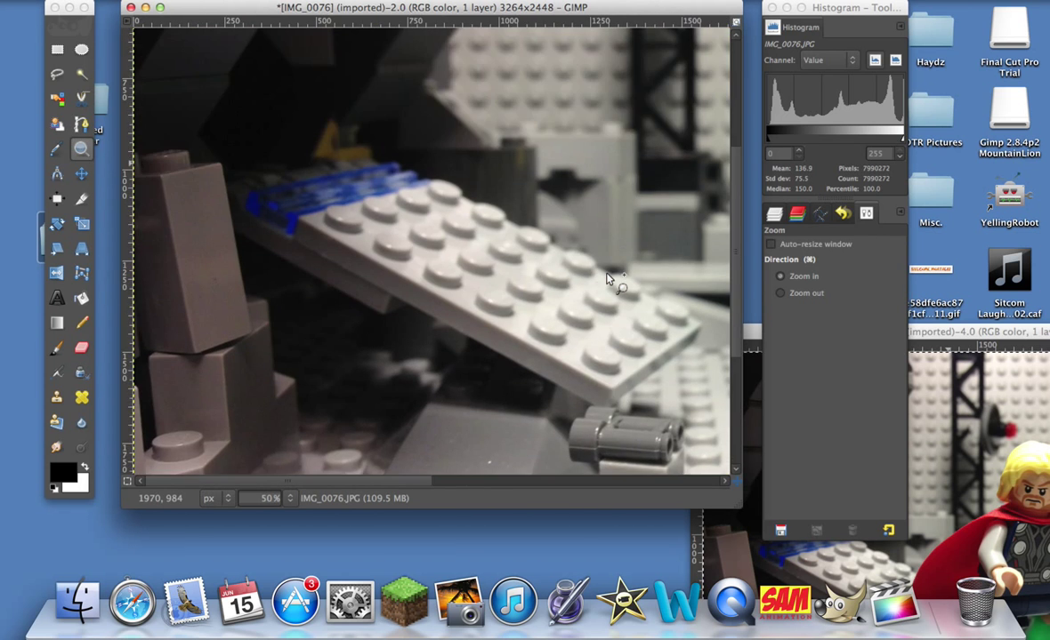
pyautogui.hscroll(10, 612, 280)
pyautogui.scroll(3, 614, 281)
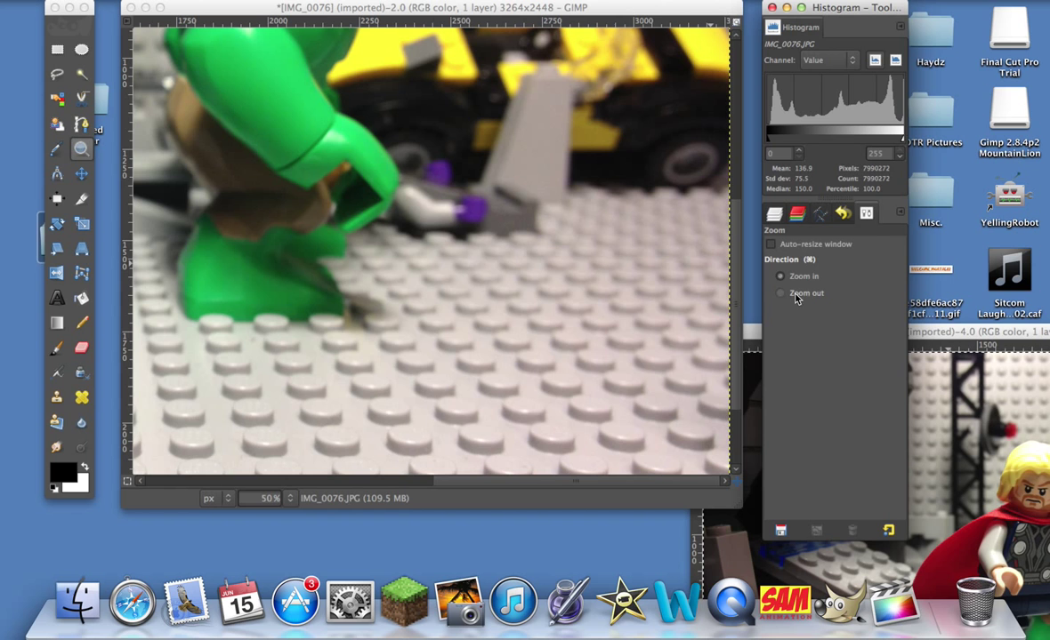
pyautogui.click(796, 294)
pyautogui.click(430, 236)
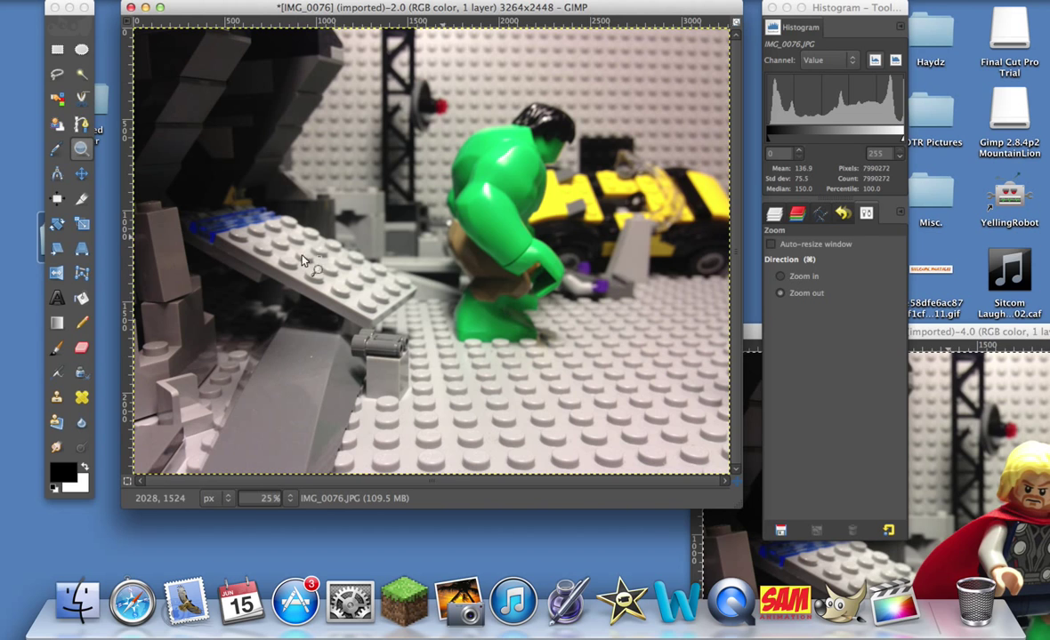
# With the Eraser selected, centre the Thor photo window and copy the whole Thor photo
pyautogui.click(81, 348)
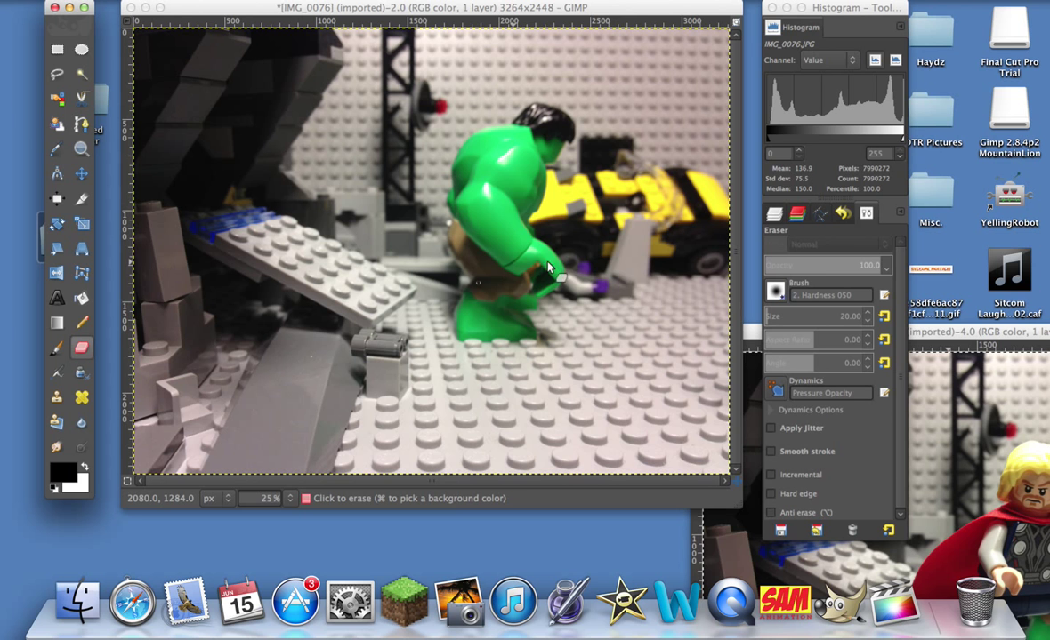
pyautogui.moveTo(989, 332)
pyautogui.mouseDown()
pyautogui.moveTo(620, 44)
pyautogui.moveTo(623, 63)
pyautogui.mouseUp()
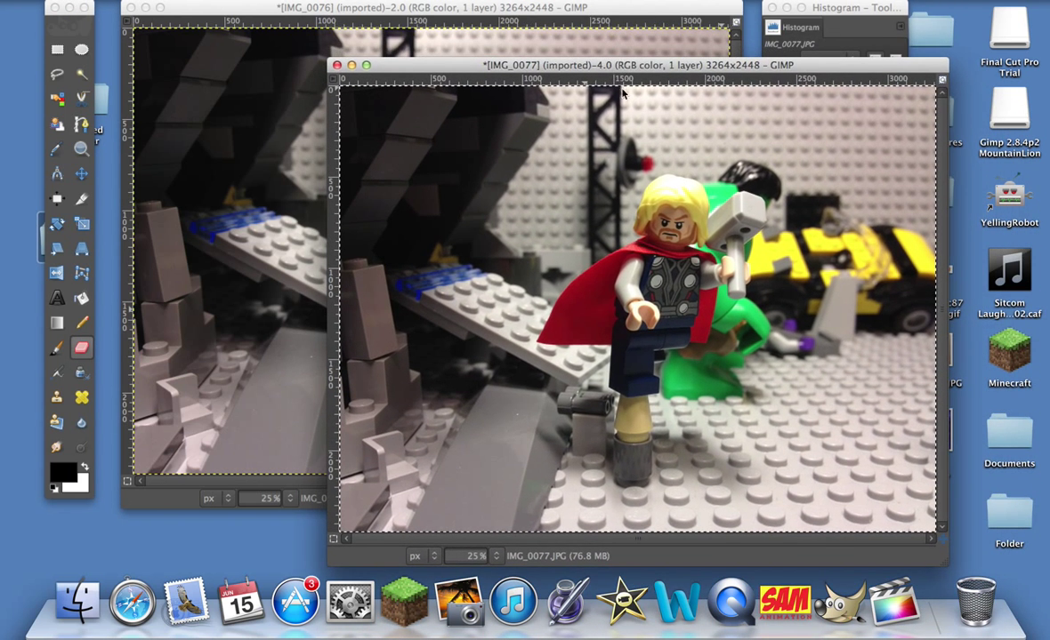
pyautogui.rightClick(546, 251)
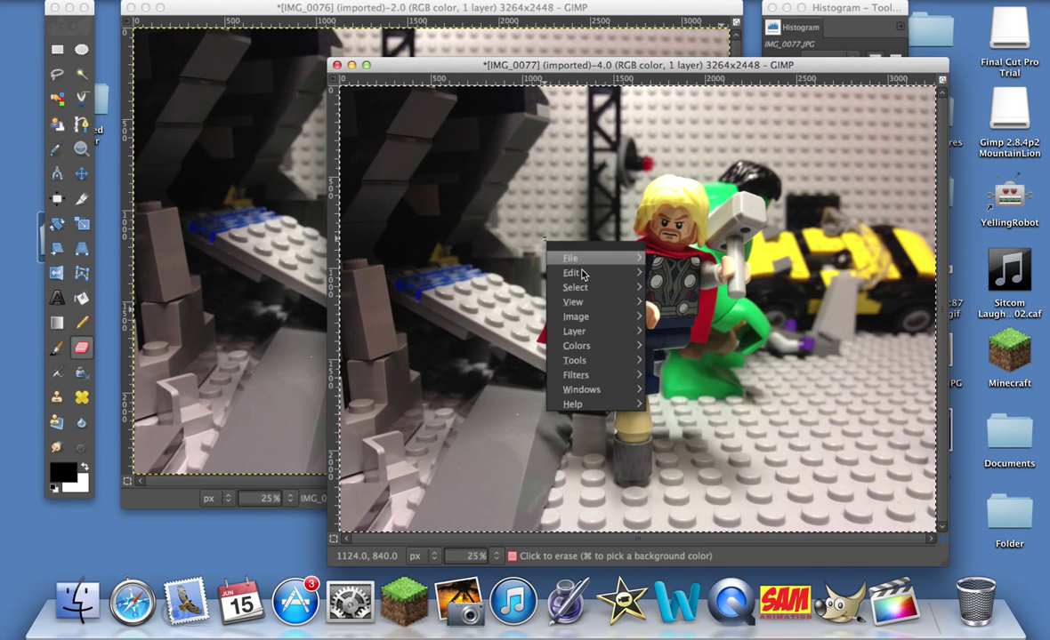
pyautogui.moveTo(571, 272)
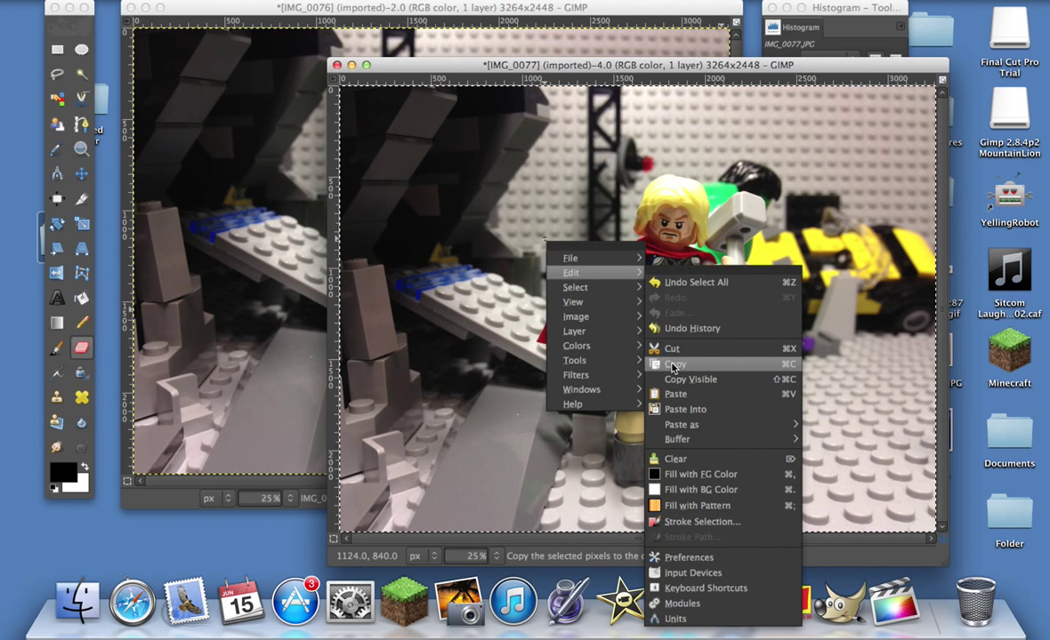
pyautogui.click(674, 364)
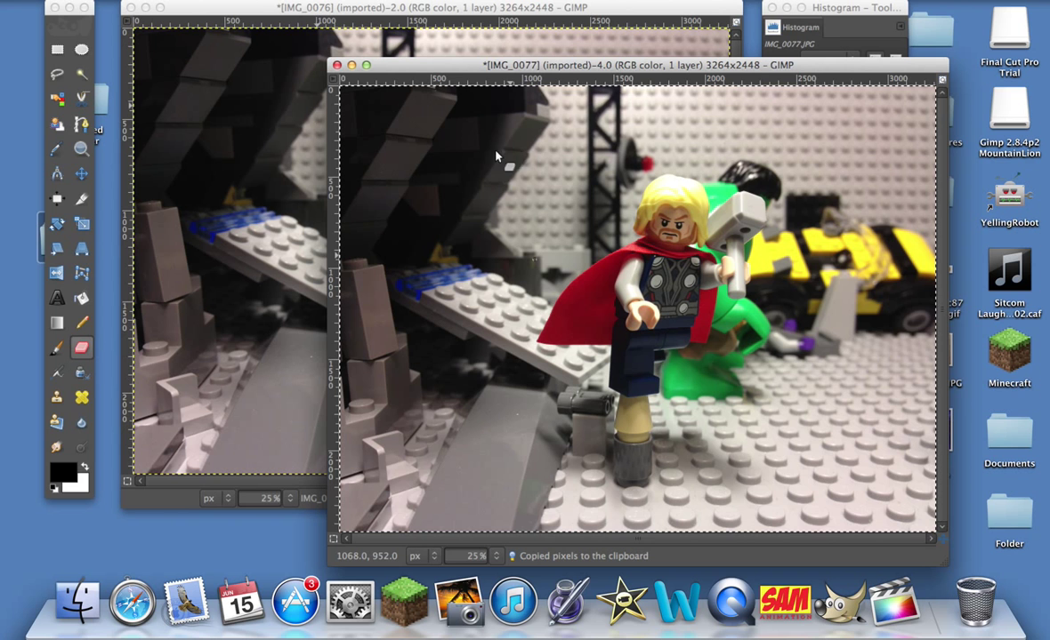
# Paste the copied Thor photo onto the Hulk background, undoing an earlier paste first
pyautogui.moveTo(438, 66)
pyautogui.mouseDown()
pyautogui.moveTo(594, 169)
pyautogui.moveTo(872, 440)
pyautogui.mouseUp()
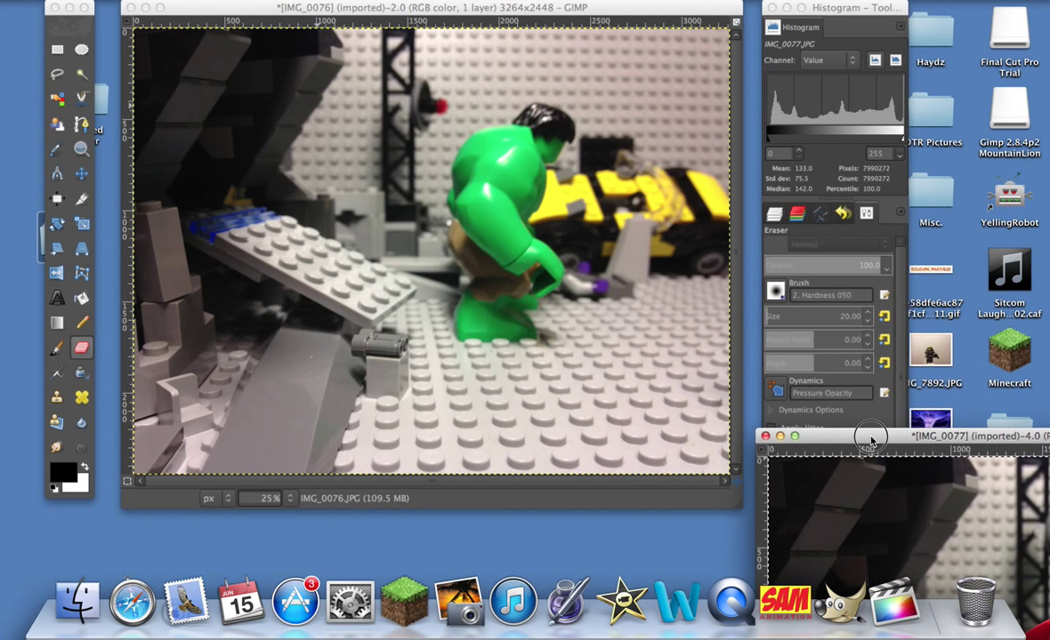
pyautogui.click(352, 10)
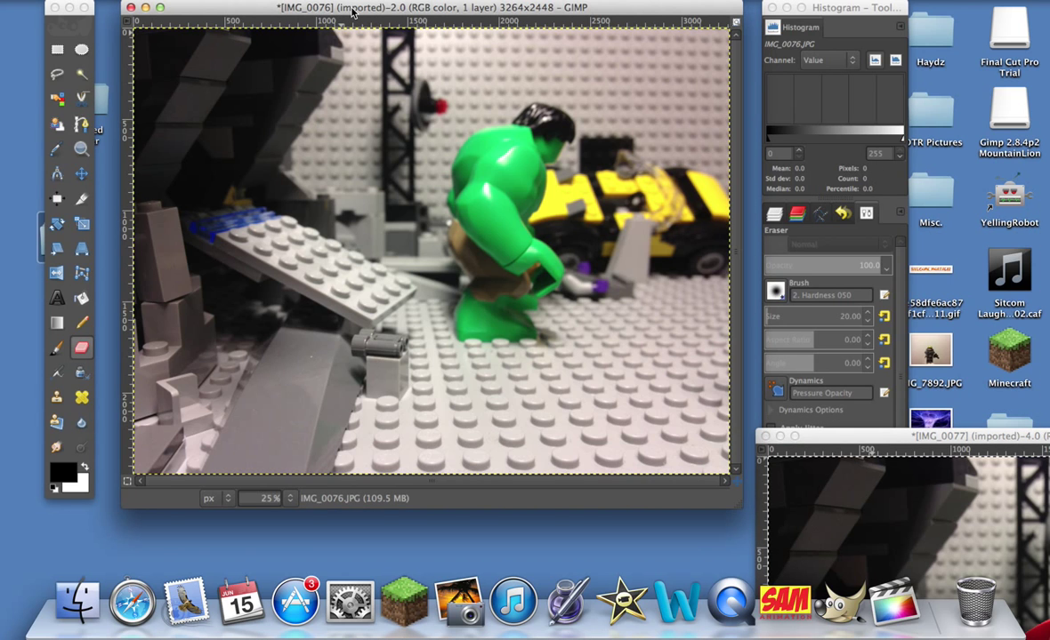
pyautogui.rightClick(417, 218)
pyautogui.moveTo(454, 250)
pyautogui.press('super+z')
pyautogui.press('super+z')
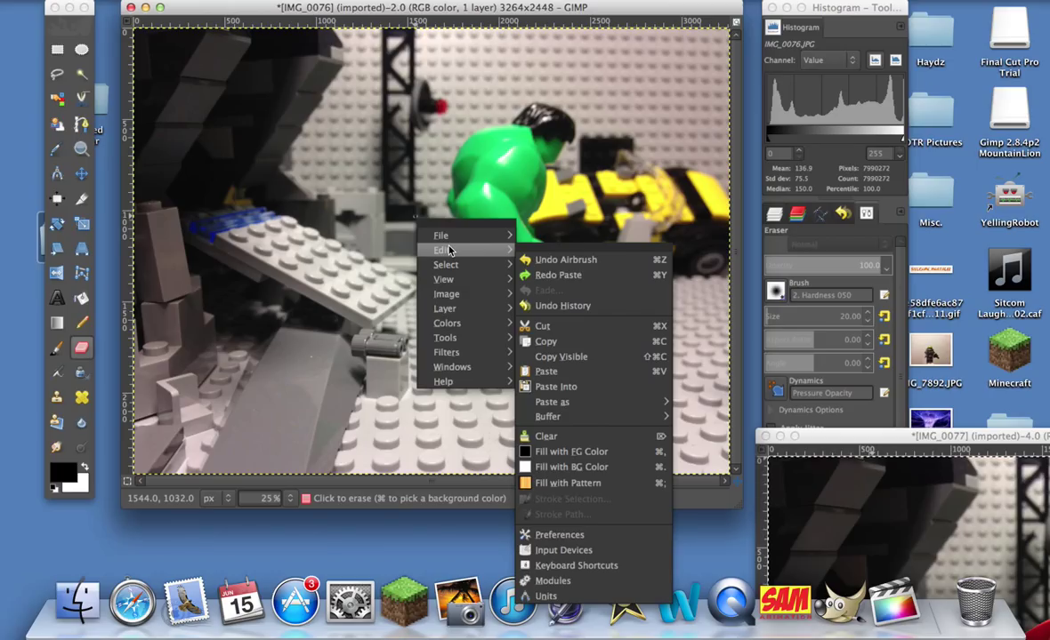
pyautogui.click(562, 376)
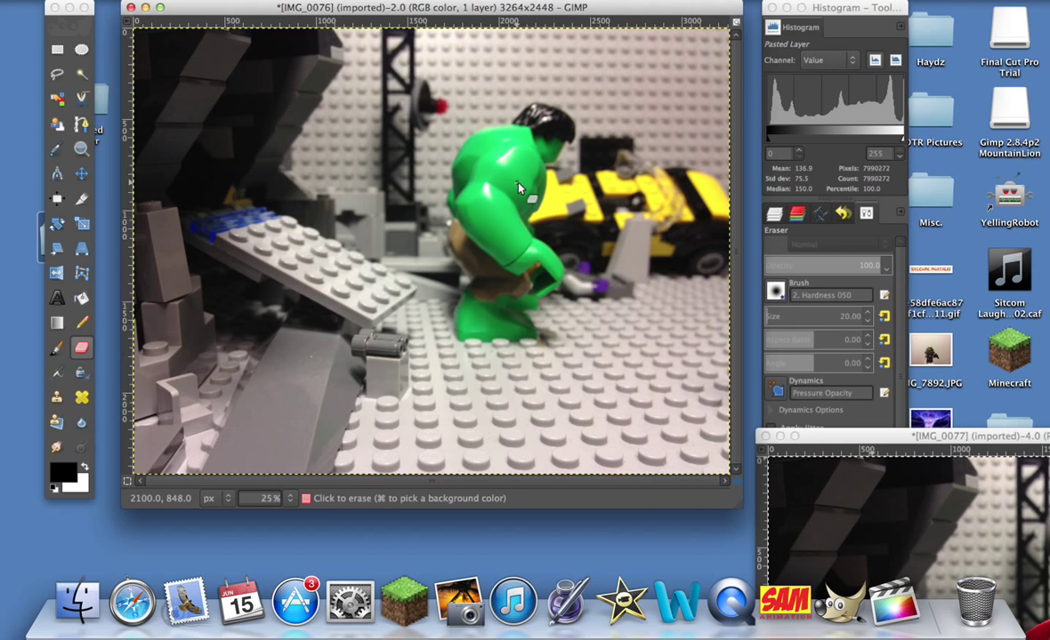
# Erase over the figure area to reveal Thor's hair, face, cape, hammer, legs and boots
pyautogui.moveTo(441, 131)
pyautogui.mouseDown()
pyautogui.moveTo(542, 140)
pyautogui.moveTo(436, 155)
pyautogui.mouseUp()
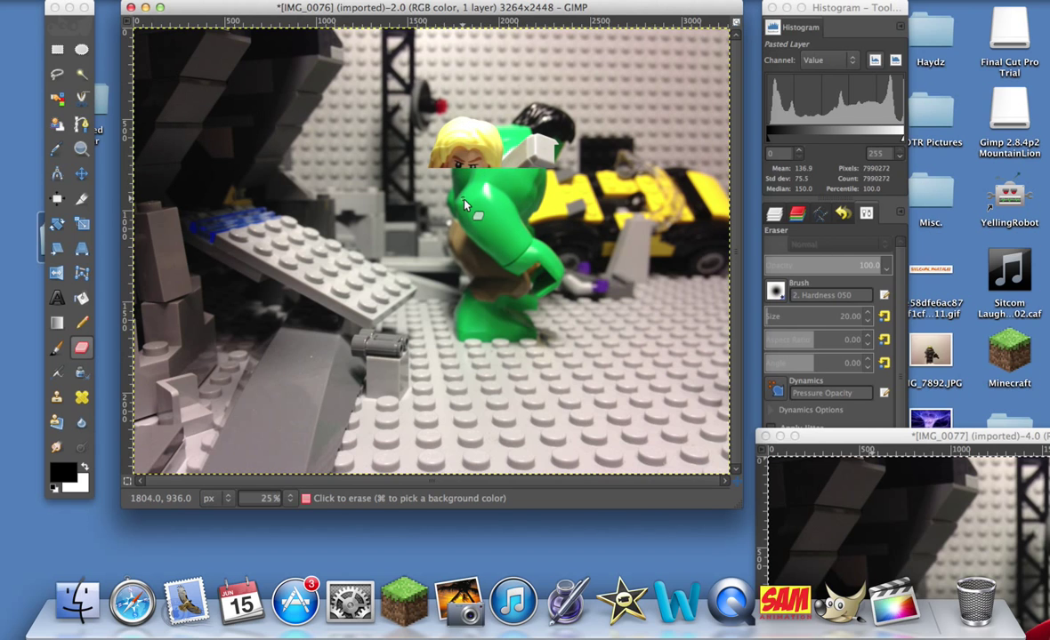
pyautogui.moveTo(463, 205)
pyautogui.mouseDown()
pyautogui.moveTo(525, 213)
pyautogui.moveTo(315, 230)
pyautogui.moveTo(382, 253)
pyautogui.moveTo(467, 252)
pyautogui.moveTo(307, 273)
pyautogui.mouseUp()
pyautogui.moveTo(402, 313); pyautogui.dragTo(450, 329)
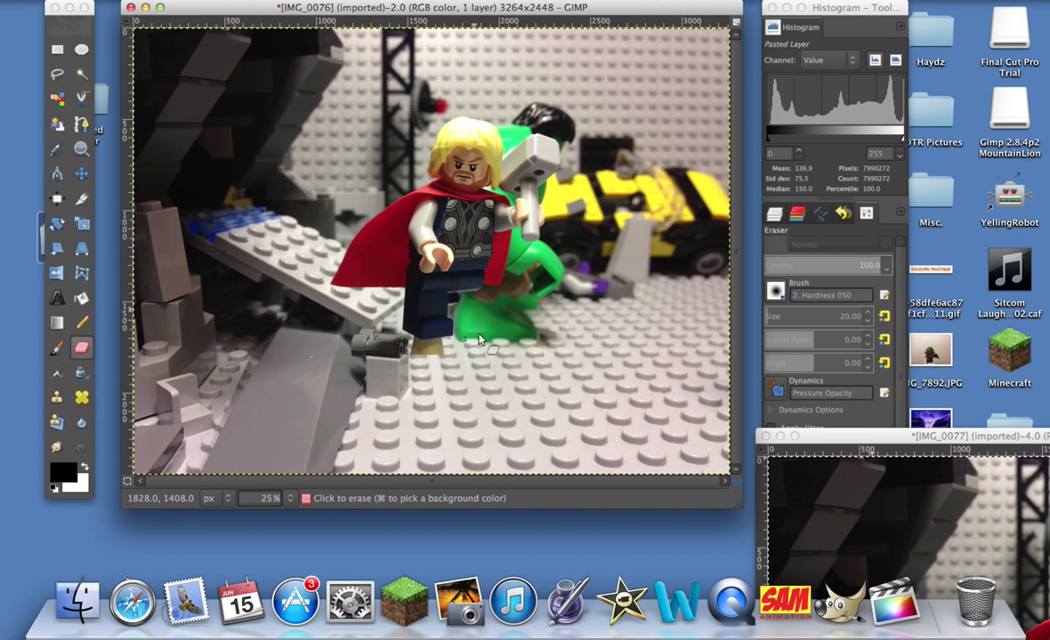
pyautogui.moveTo(469, 393)
pyautogui.mouseDown()
pyautogui.moveTo(370, 346)
pyautogui.moveTo(445, 360)
pyautogui.moveTo(382, 382)
pyautogui.moveTo(462, 385)
pyautogui.moveTo(418, 408)
pyautogui.mouseUp()
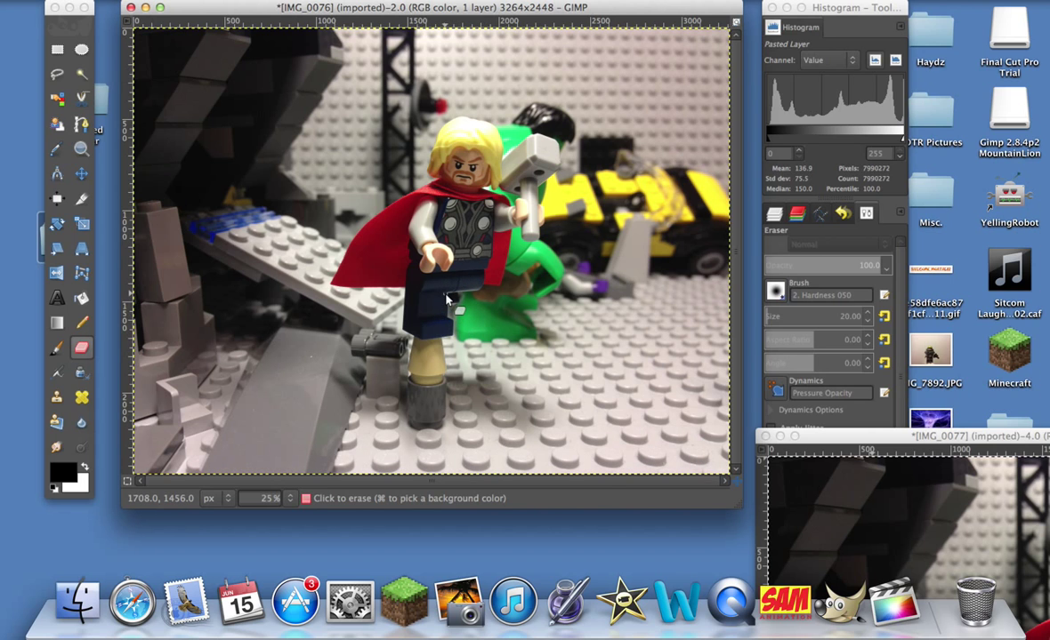
# Add the pasted Thor photo as a new layer and give the eraser the fully hard brush
pyautogui.hotkey('ctrl', 'shift', 'n')
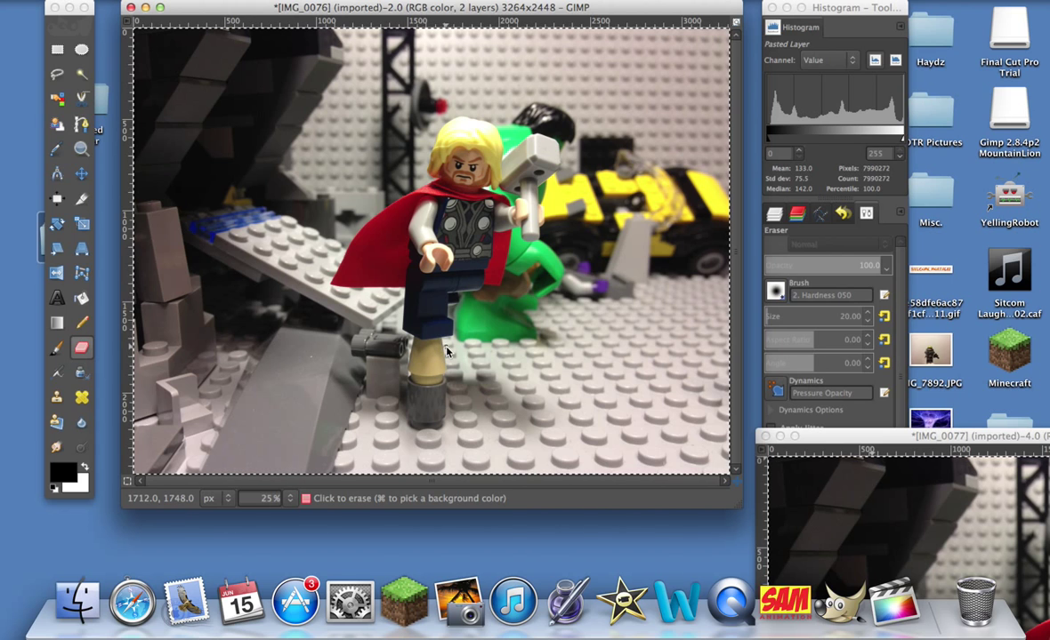
pyautogui.press('super+v')
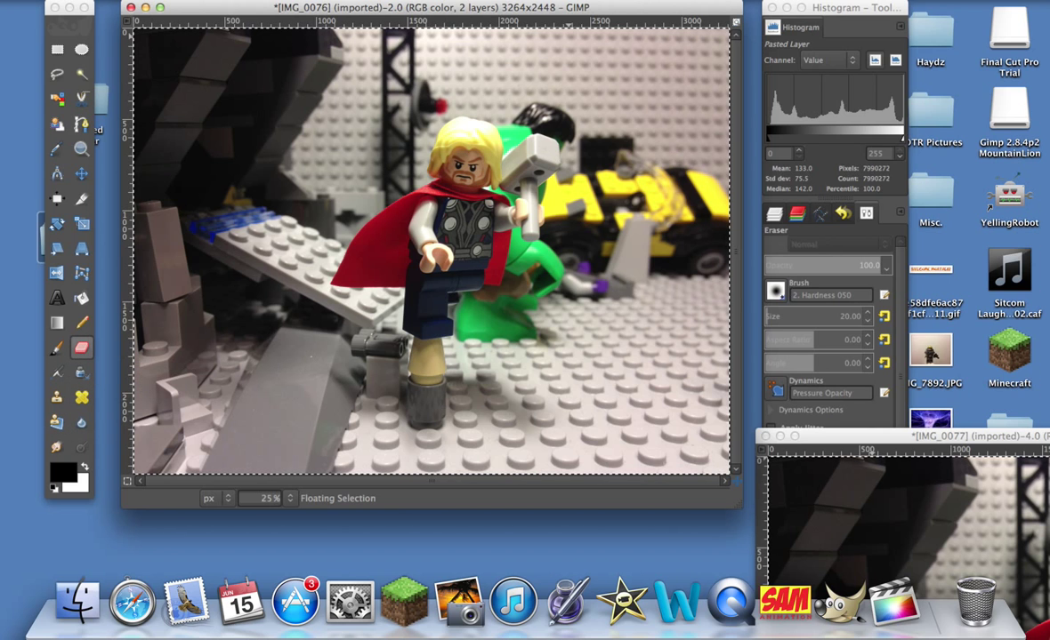
pyautogui.click(840, 9)
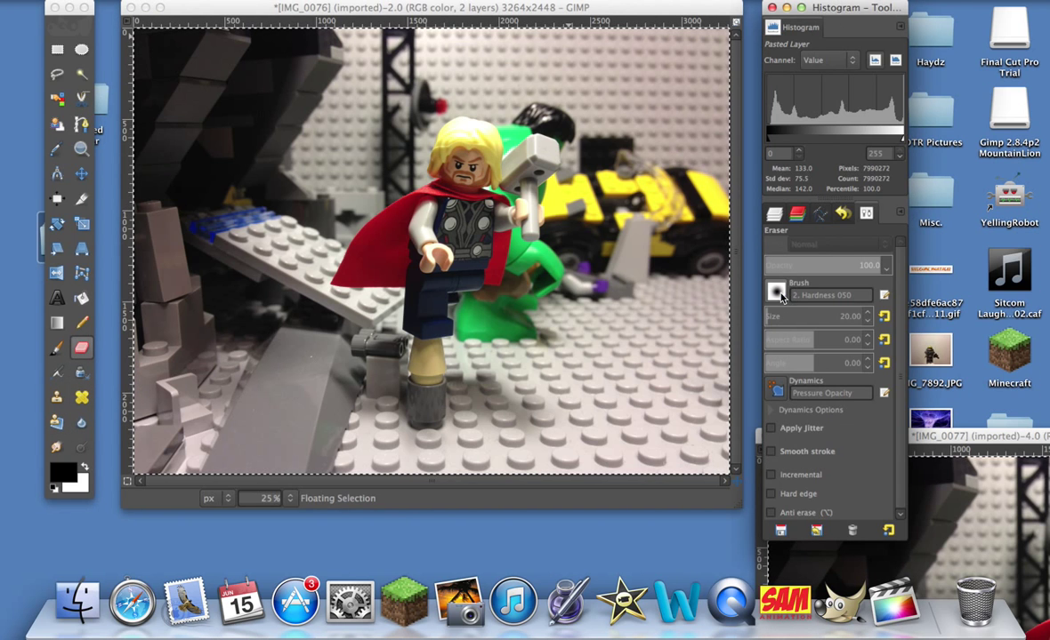
pyautogui.click(776, 290)
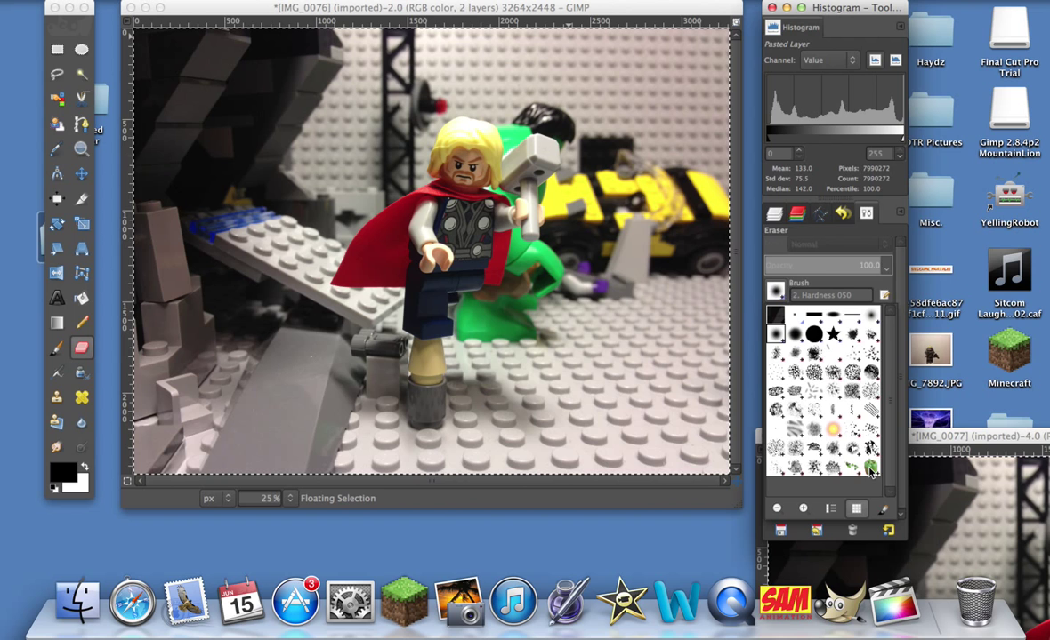
pyautogui.click(815, 334)
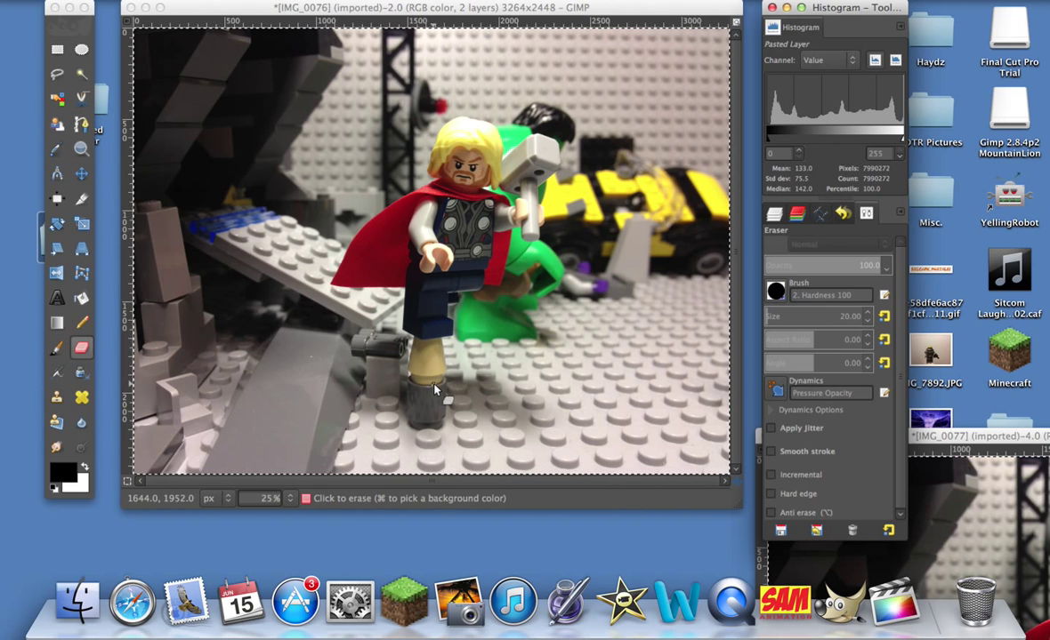
# Raise the eraser Size spinner step by step toward 100
pyautogui.click(868, 313)
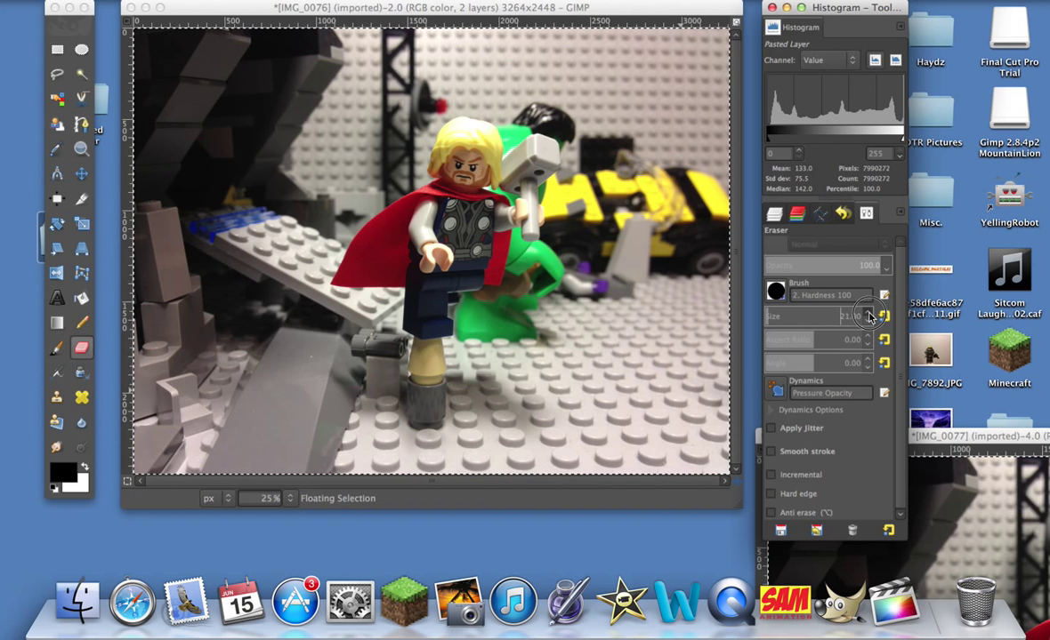
pyautogui.click(869, 314)
pyautogui.click(869, 316)
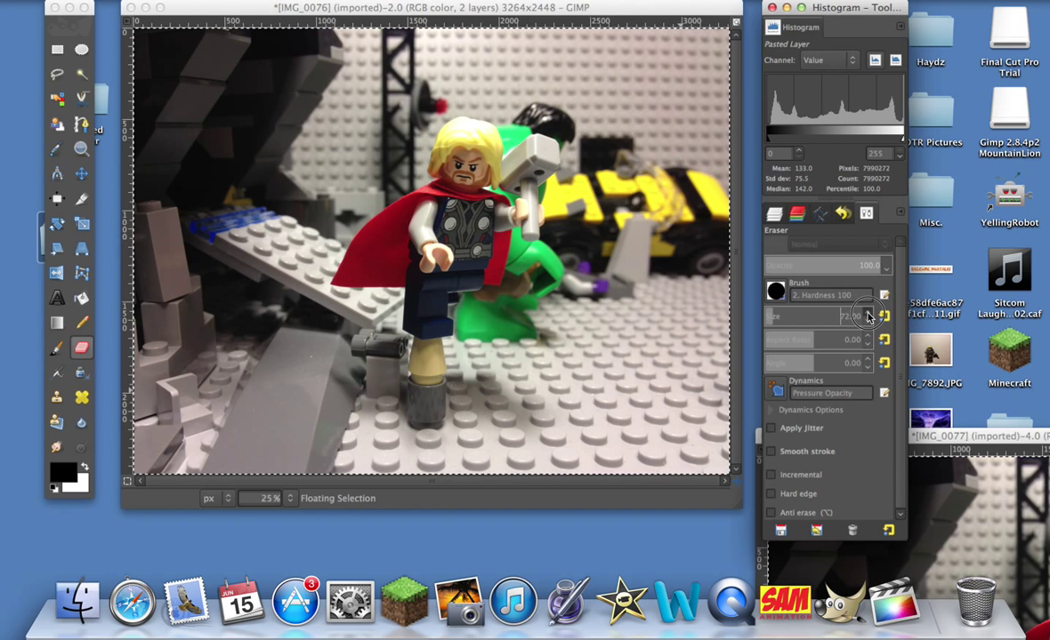
pyautogui.click(869, 315)
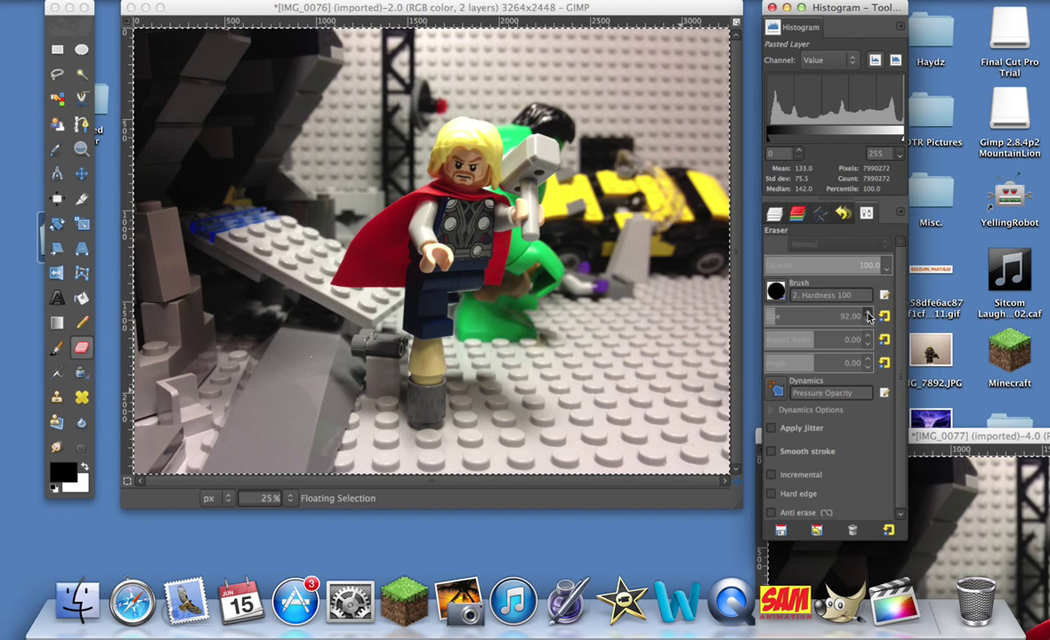
pyautogui.click(869, 316)
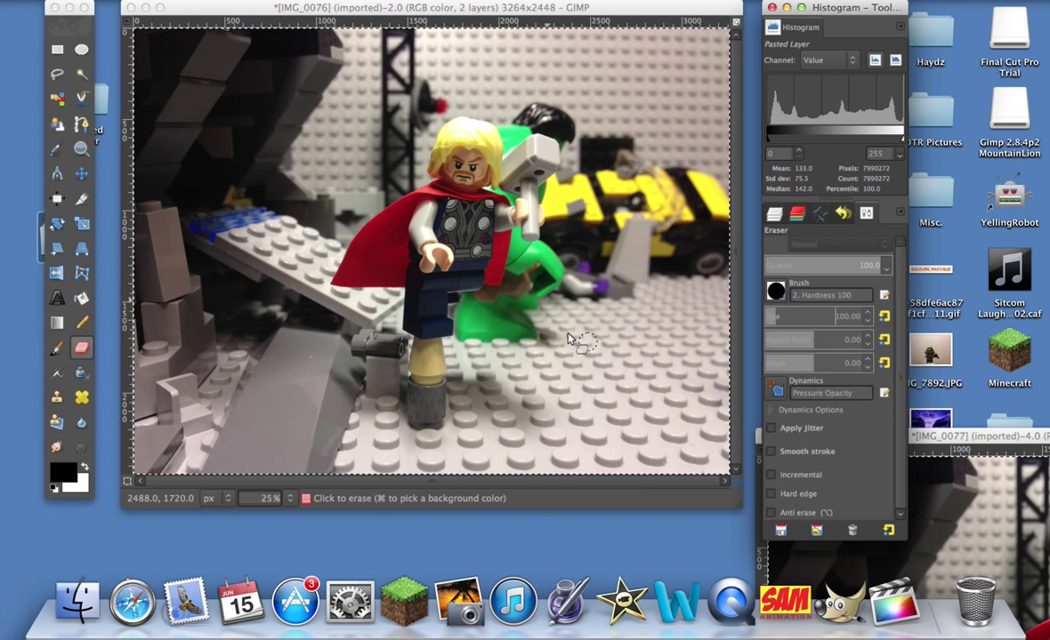
# Erase the grey shadow under Thor's boots, undoing three bad strokes along the way
pyautogui.click(443, 417)
pyautogui.moveTo(443, 417)
pyautogui.mouseDown()
pyautogui.moveTo(442, 434)
pyautogui.moveTo(422, 375)
pyautogui.moveTo(457, 374)
pyautogui.moveTo(426, 351)
pyautogui.moveTo(410, 356)
pyautogui.moveTo(436, 353)
pyautogui.moveTo(411, 353)
pyautogui.moveTo(425, 352)
pyautogui.mouseUp()
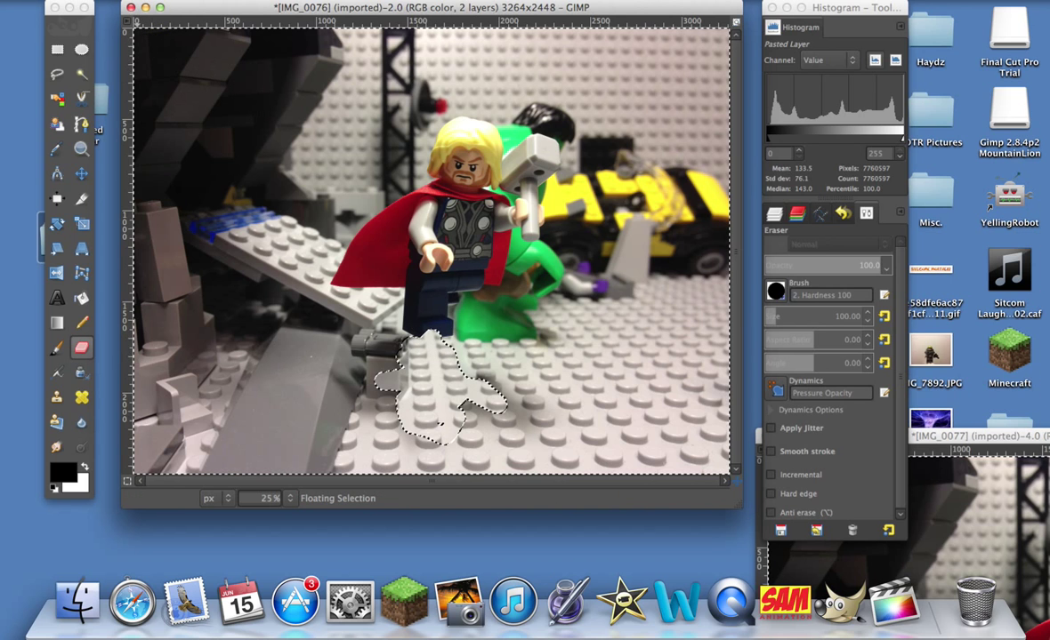
pyautogui.click(129, 2)
pyautogui.click(133, 8)
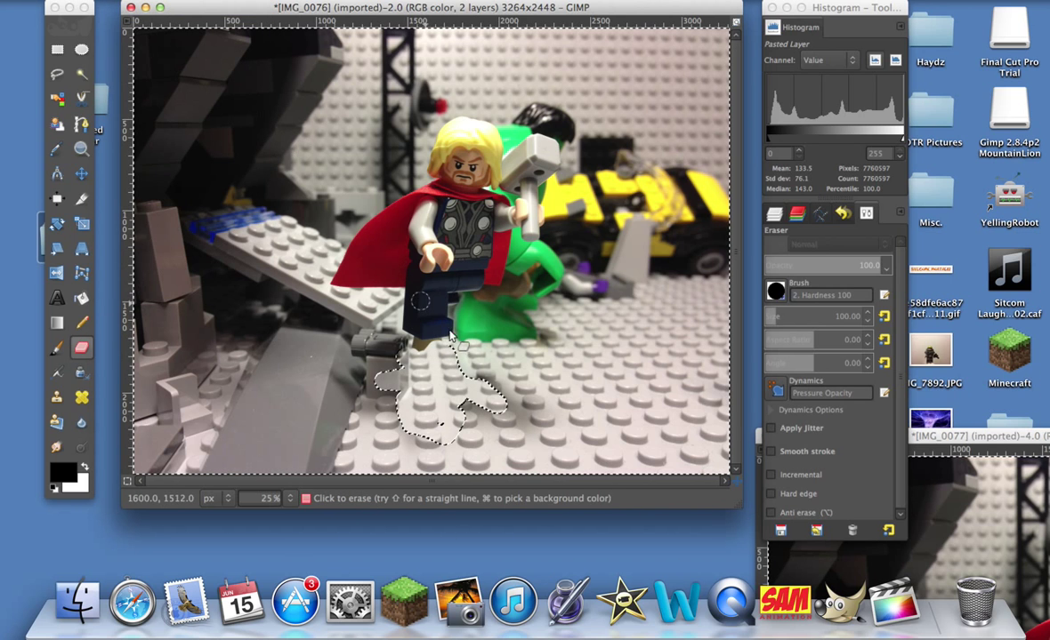
pyautogui.press('super+z')
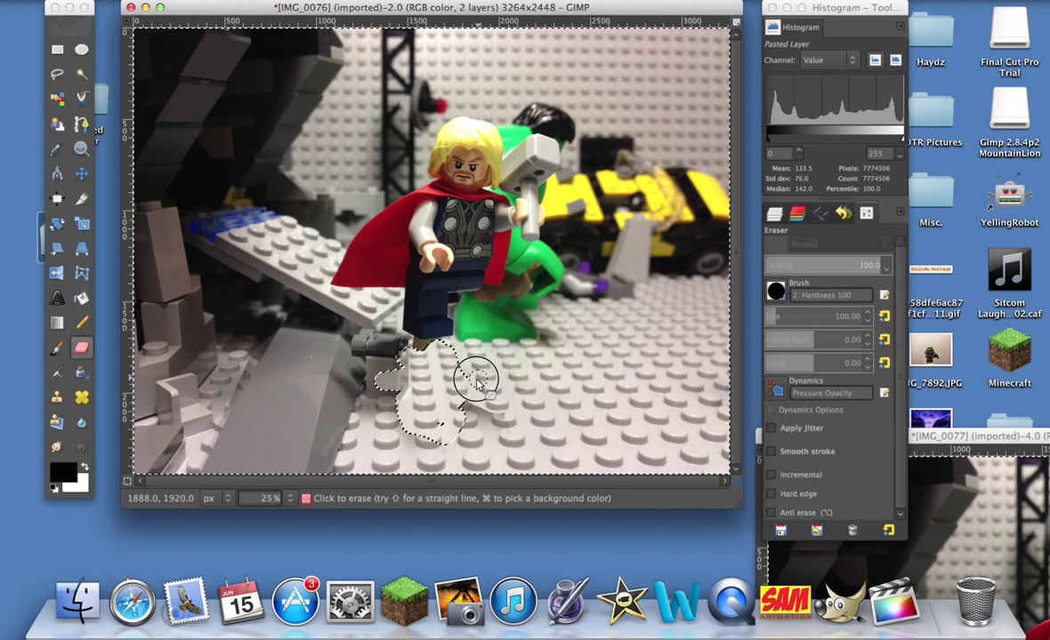
pyautogui.moveTo(415, 415)
pyautogui.mouseDown()
pyautogui.moveTo(481, 421)
pyautogui.moveTo(457, 399)
pyautogui.moveTo(480, 417)
pyautogui.moveTo(503, 417)
pyautogui.moveTo(417, 439)
pyautogui.moveTo(457, 438)
pyautogui.moveTo(426, 458)
pyautogui.moveTo(382, 441)
pyautogui.moveTo(387, 398)
pyautogui.moveTo(375, 375)
pyautogui.moveTo(398, 433)
pyautogui.moveTo(361, 424)
pyautogui.moveTo(337, 386)
pyautogui.moveTo(380, 363)
pyautogui.moveTo(370, 349)
pyautogui.moveTo(403, 356)
pyautogui.moveTo(386, 363)
pyautogui.moveTo(398, 403)
pyautogui.mouseUp()
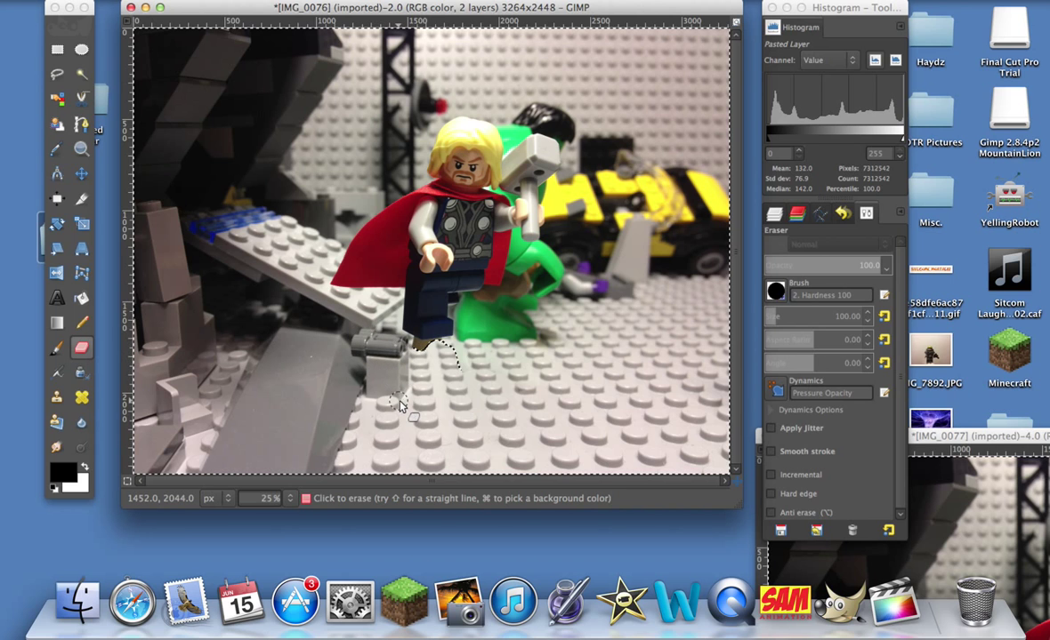
pyautogui.moveTo(424, 357)
pyautogui.mouseDown()
pyautogui.moveTo(411, 351)
pyautogui.moveTo(446, 354)
pyautogui.moveTo(430, 362)
pyautogui.mouseUp()
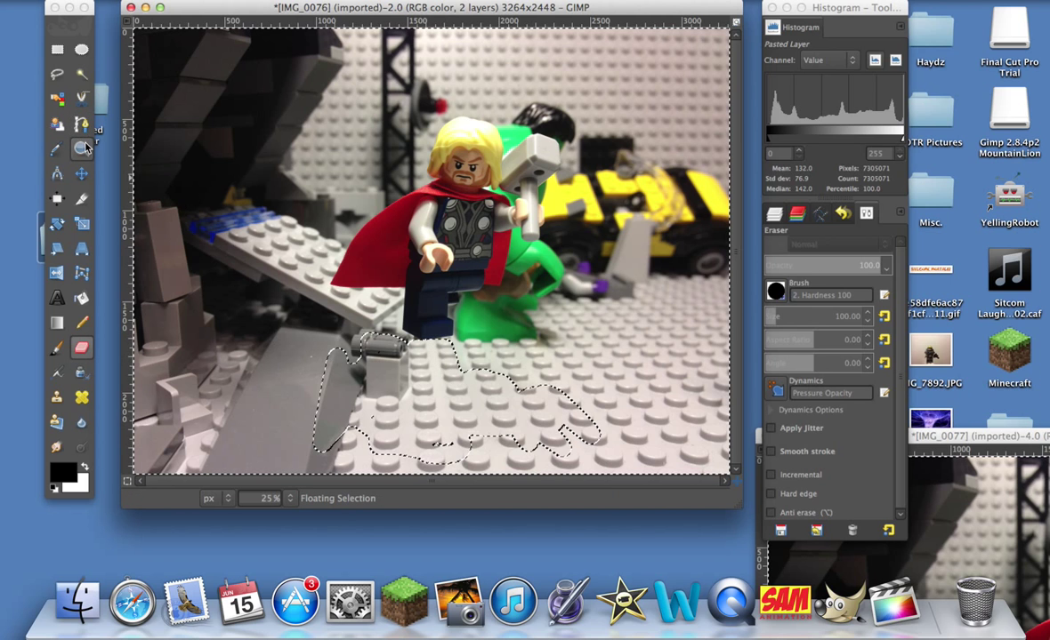
# Zoom in step by step to 100% on the floor and binocular brick under Thor's feet
pyautogui.click(78, 153)
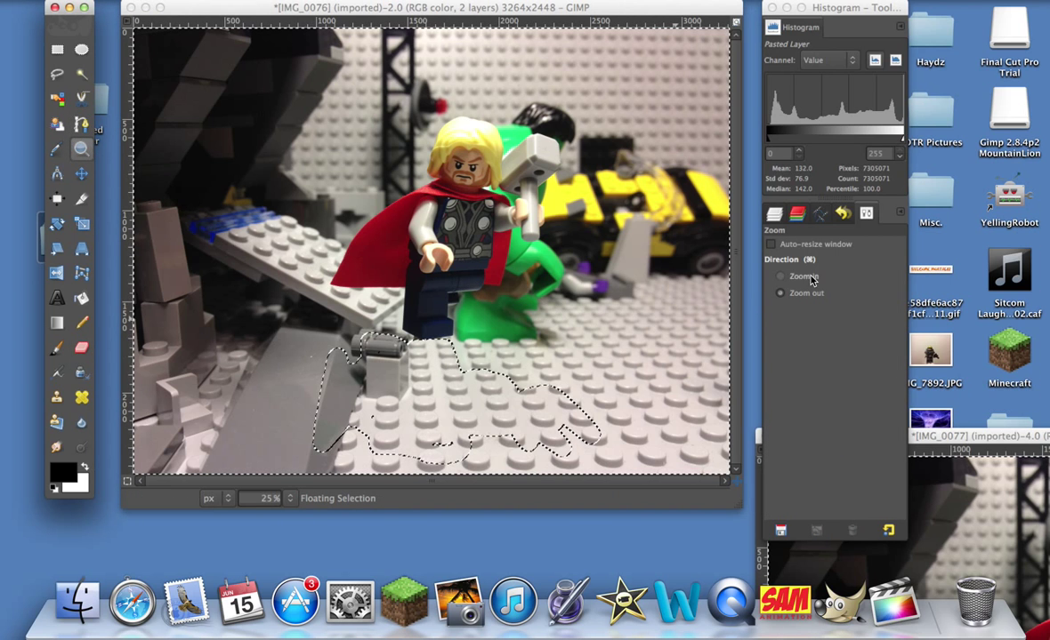
pyautogui.click(810, 279)
pyautogui.click(500, 316)
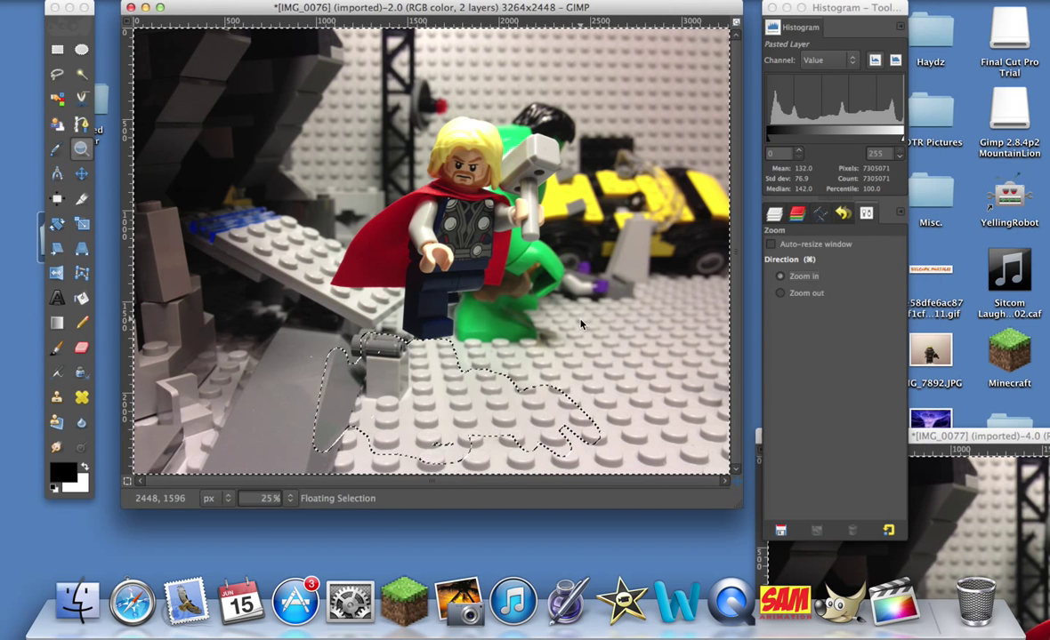
pyautogui.click(512, 336)
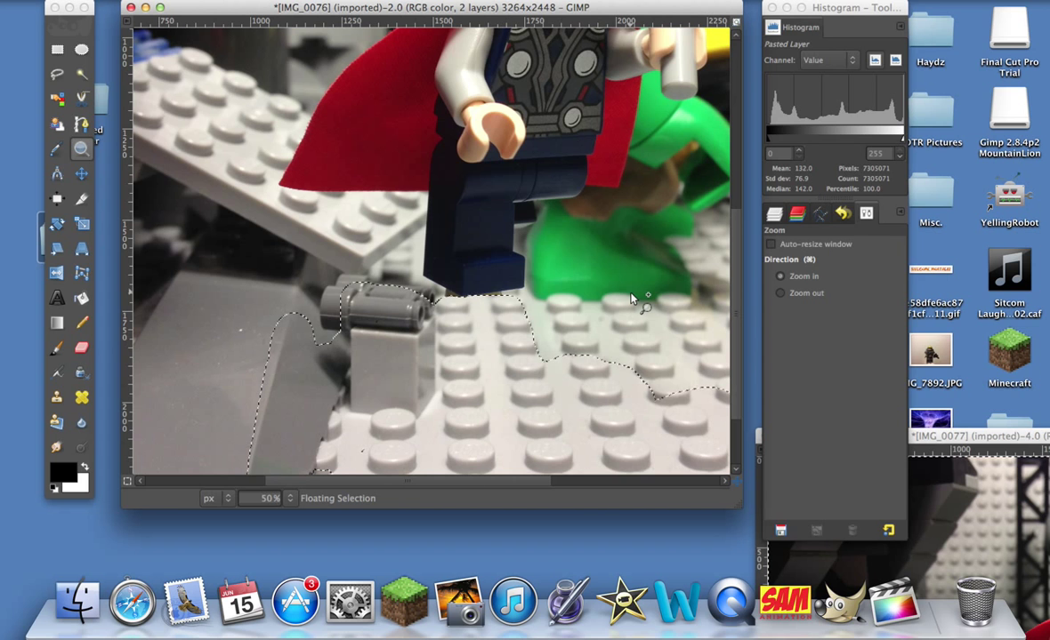
pyautogui.click(632, 299)
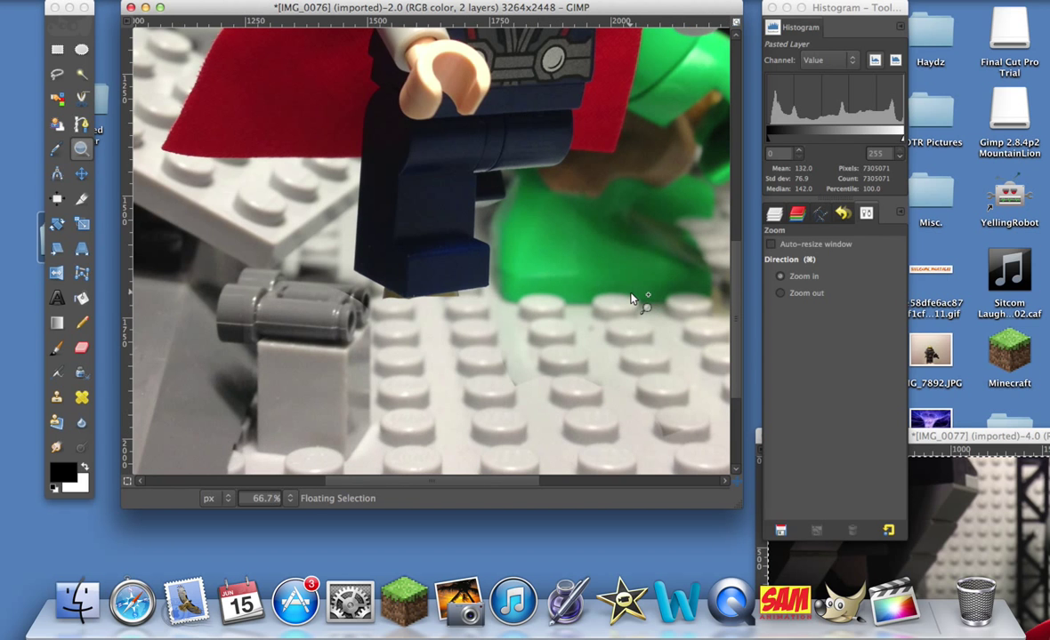
pyautogui.click(585, 258)
pyautogui.scroll(-5, 587, 262)
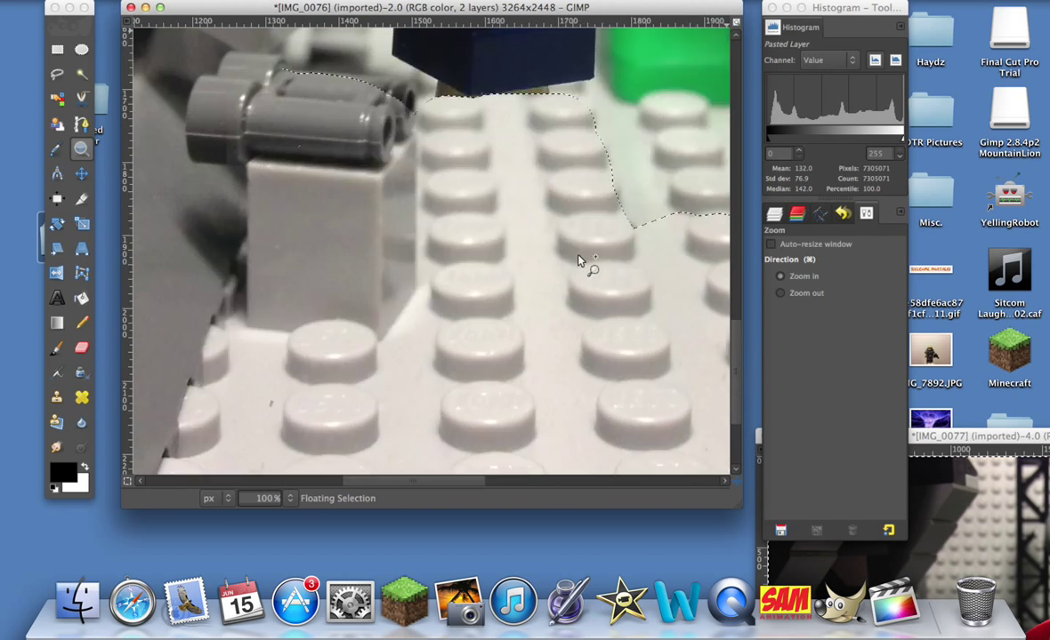
pyautogui.hscroll(-3, 578, 261)
pyautogui.hscroll(5, 578, 260)
pyautogui.scroll(-3, 578, 260)
pyautogui.scroll(5, 579, 261)
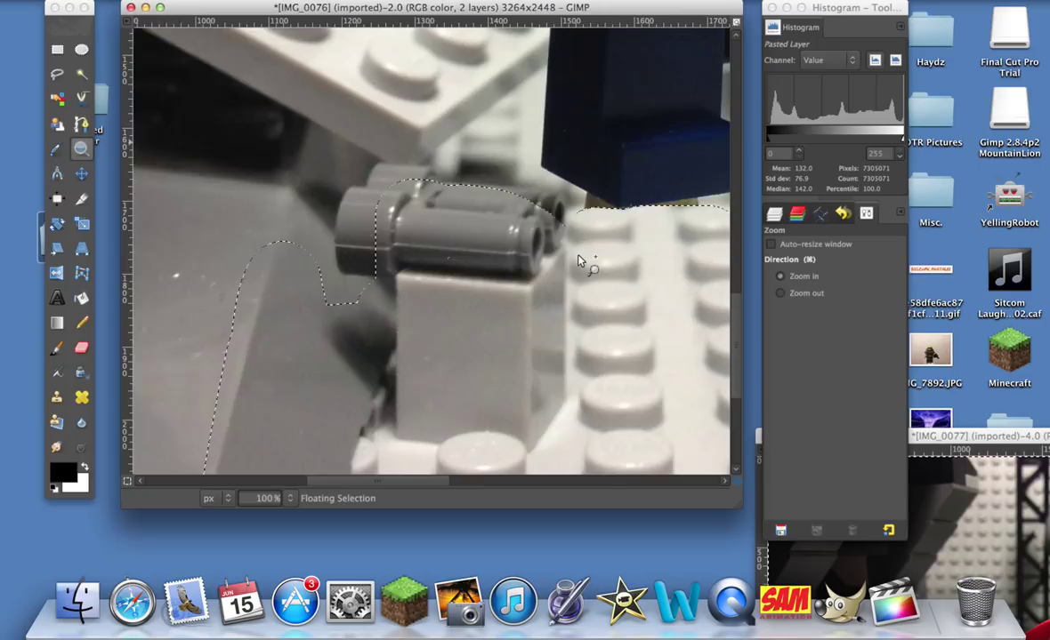
pyautogui.scroll(-3, 578, 261)
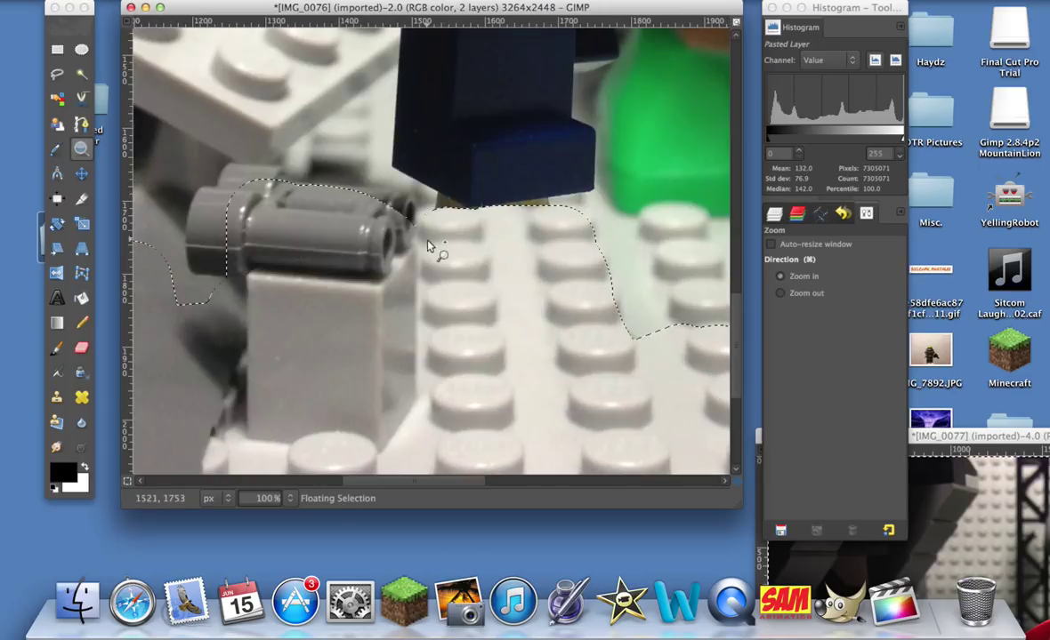
# With the Eraser, wipe the leftover shadow beside the binocular brick under Thor's boot
pyautogui.click(80, 349)
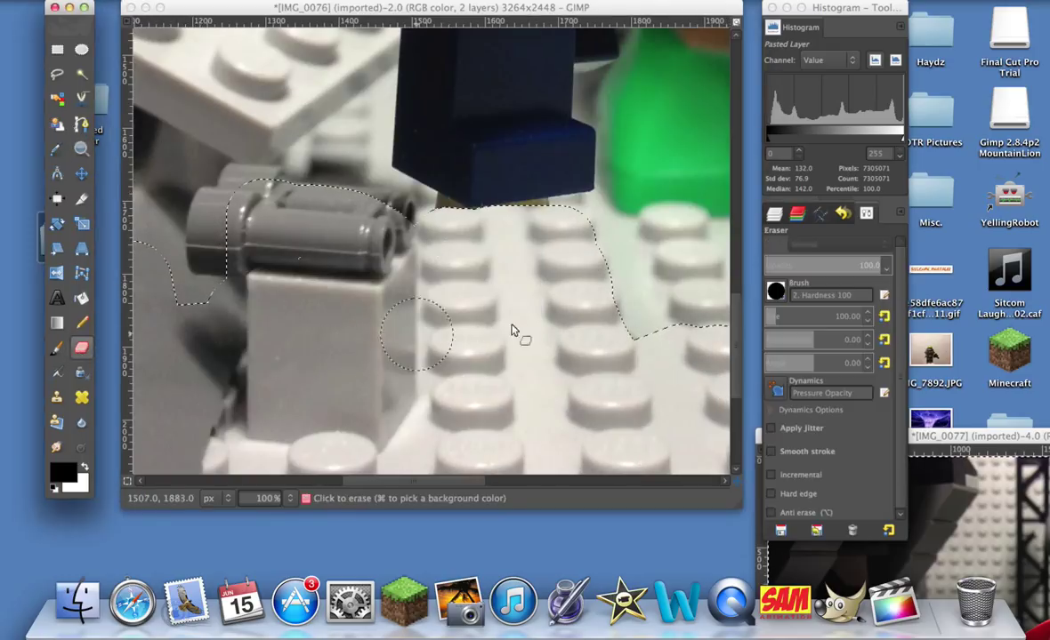
pyautogui.click(776, 293)
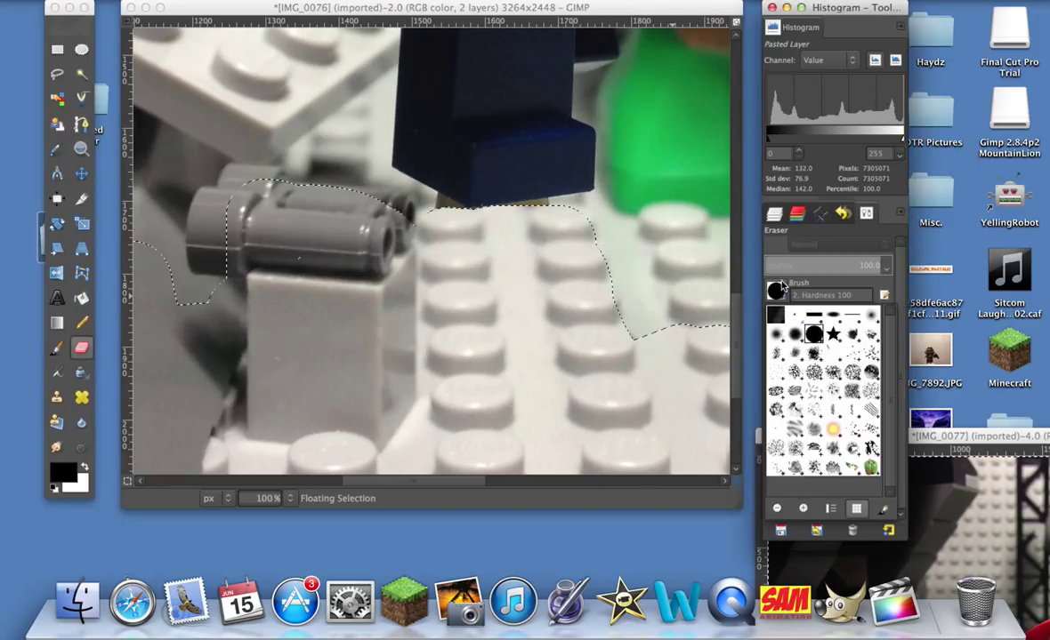
pyautogui.click(776, 290)
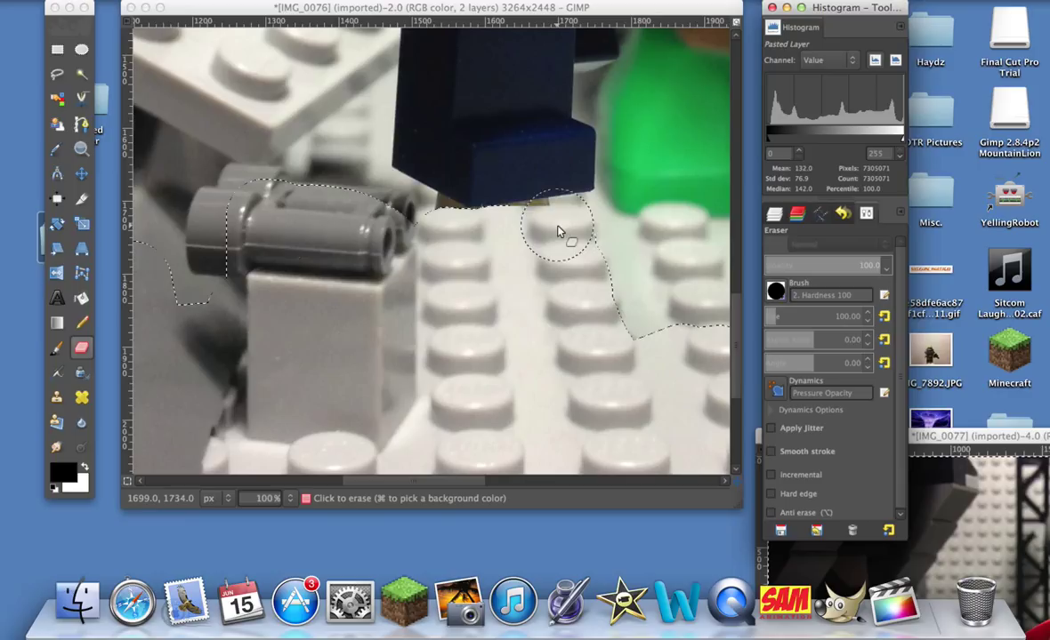
pyautogui.click(559, 237)
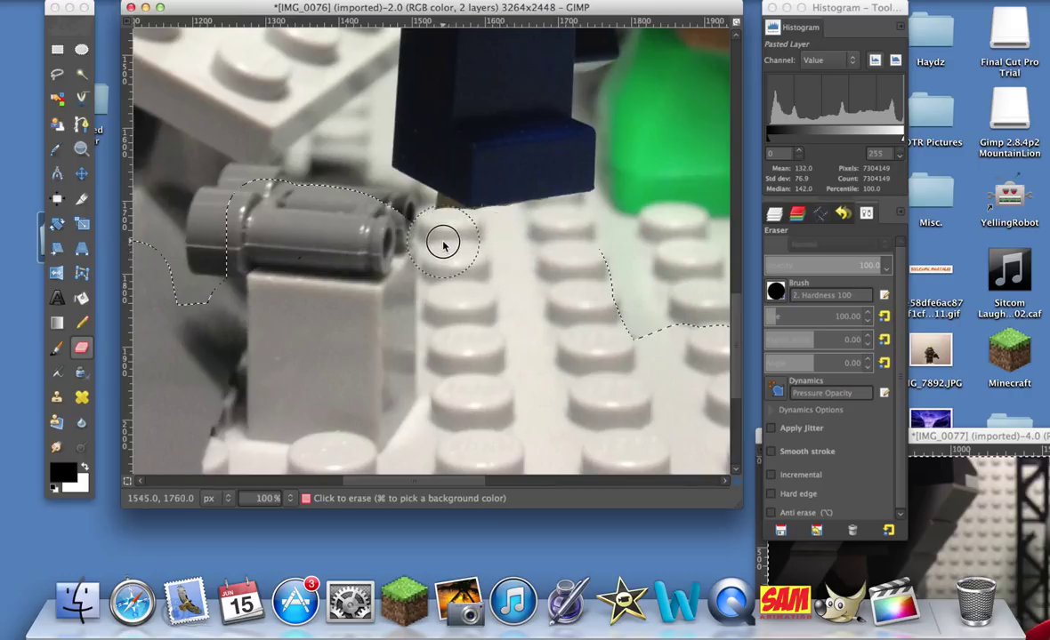
pyautogui.moveTo(437, 239); pyautogui.dragTo(443, 238)
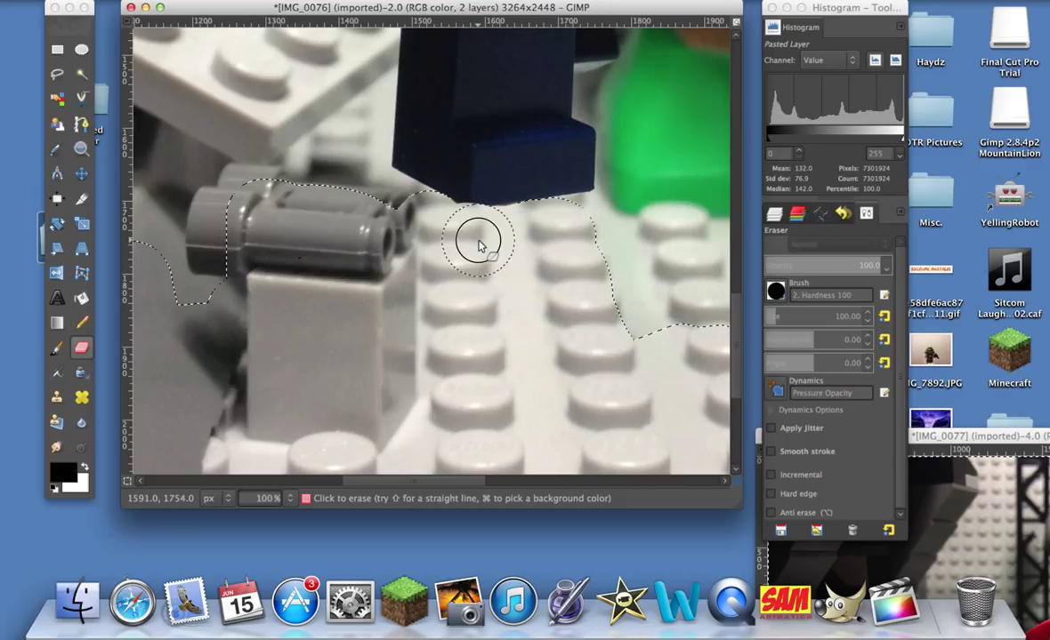
pyautogui.moveTo(491, 244)
pyautogui.mouseDown()
pyautogui.moveTo(503, 250)
pyautogui.moveTo(468, 237)
pyautogui.moveTo(466, 248)
pyautogui.moveTo(457, 233)
pyautogui.mouseUp()
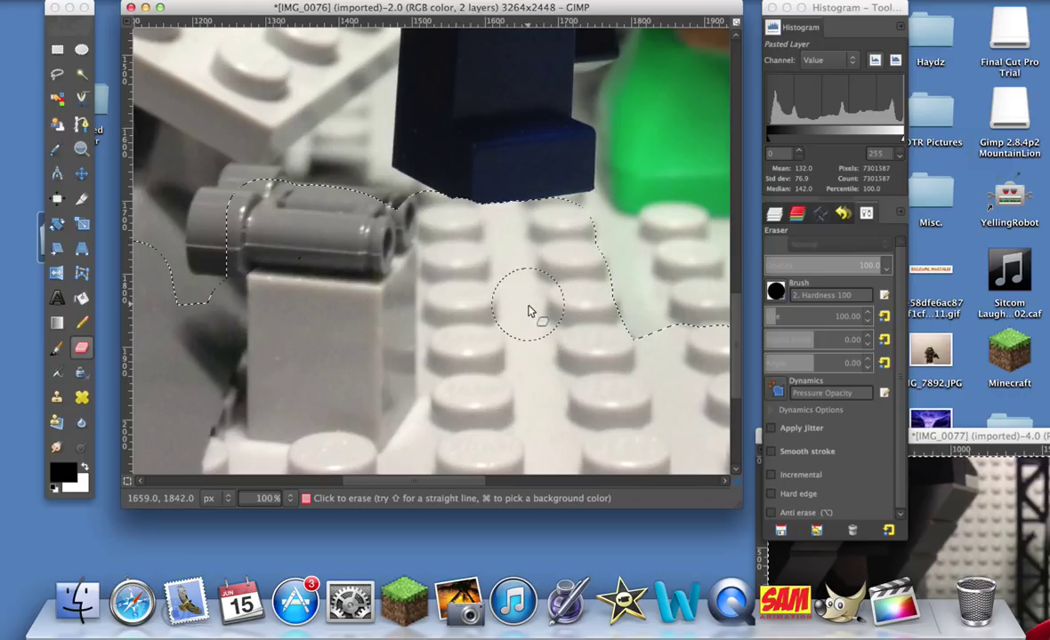
# Zoom out to 25% to see the whole Thor-over-Hulk composite, briefly opening the Select menu
pyautogui.click(81, 148)
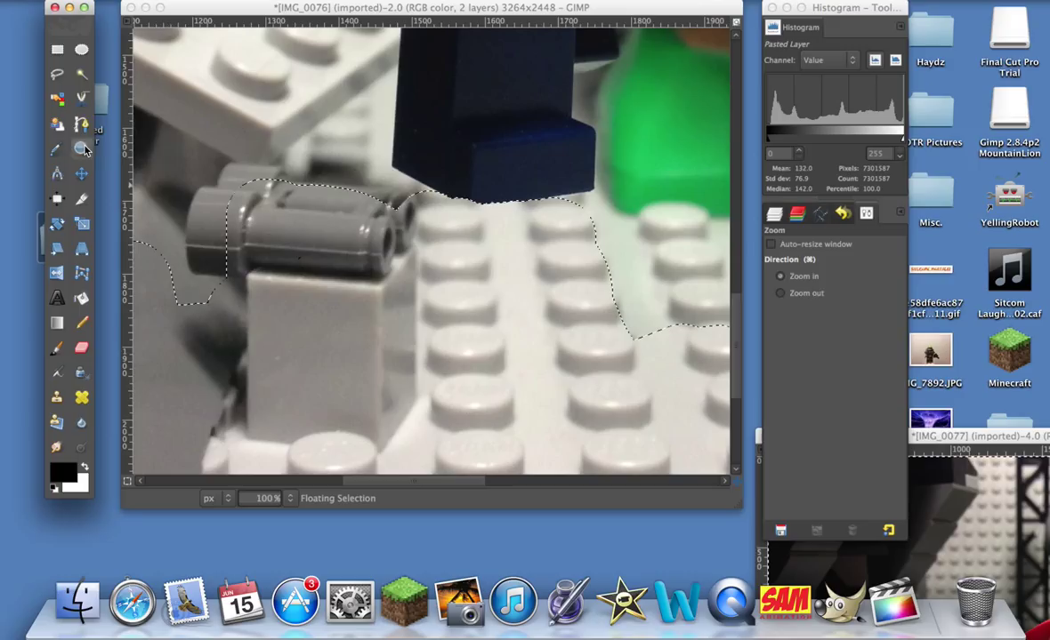
pyautogui.click(796, 294)
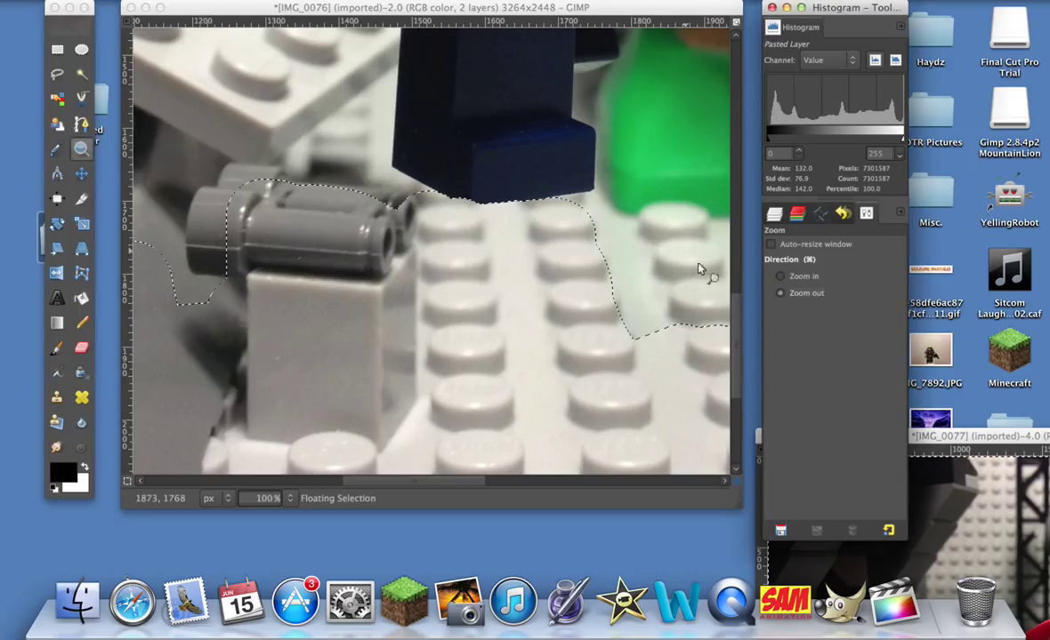
pyautogui.click(641, 239)
pyautogui.click(641, 238)
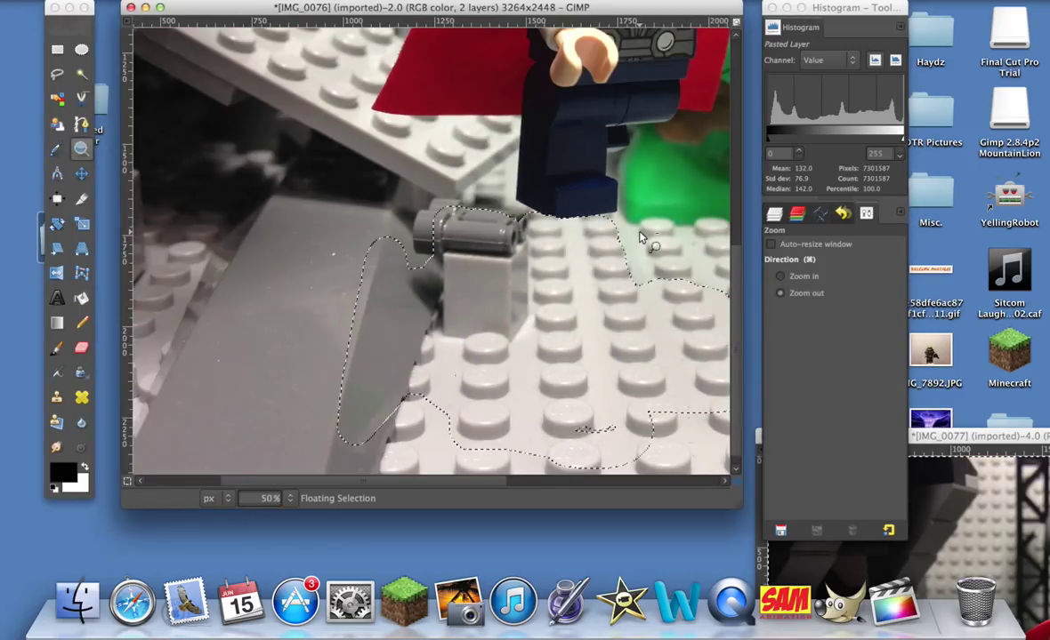
pyautogui.hscroll(5, 641, 238)
pyautogui.scroll(5, 640, 239)
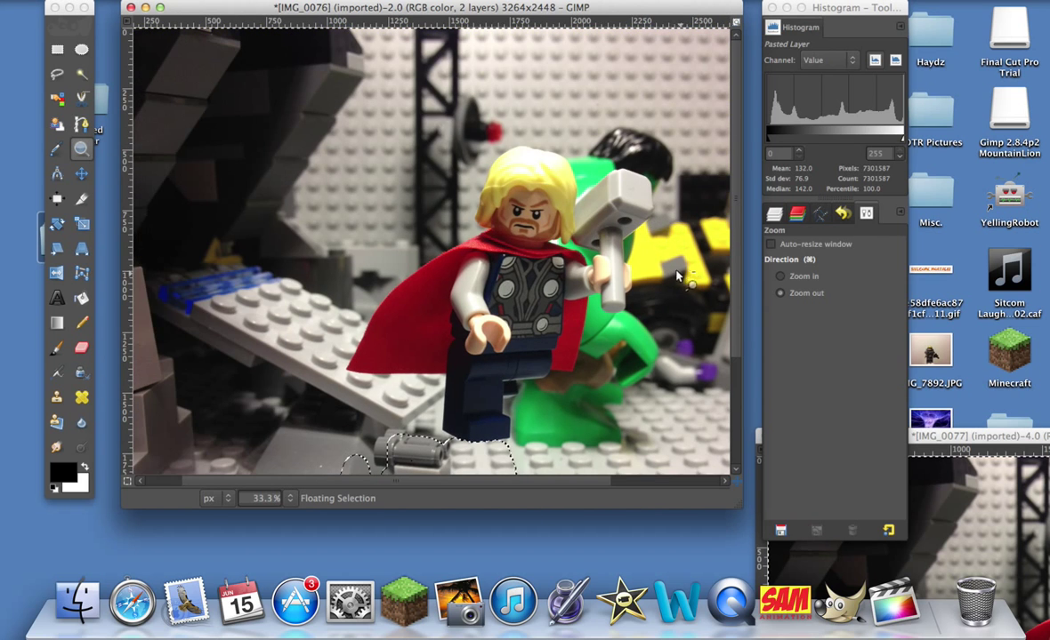
pyautogui.click(677, 277)
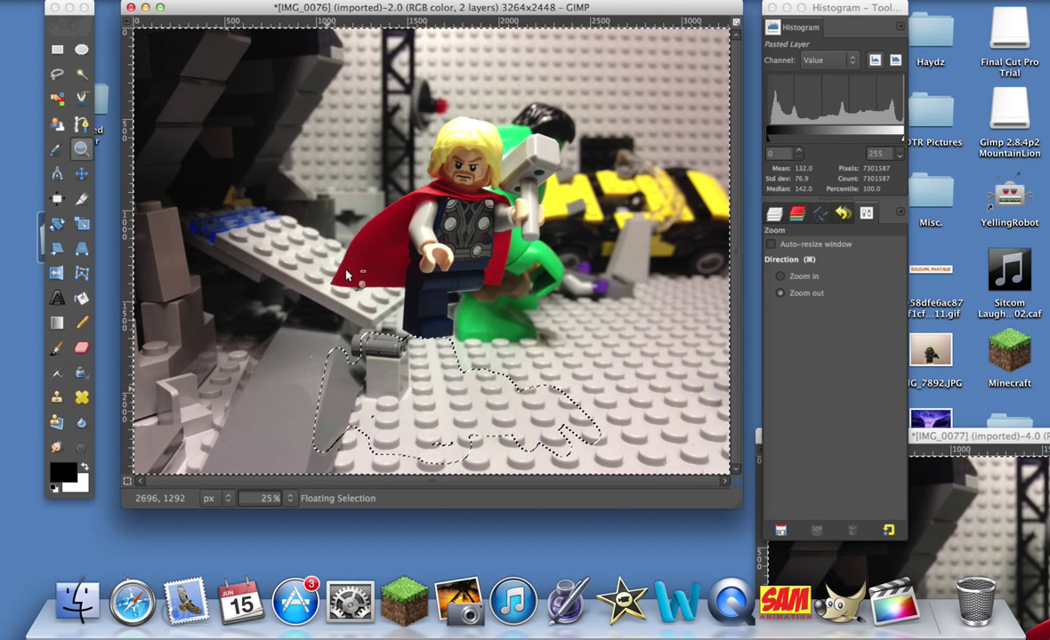
pyautogui.click(158, 2)
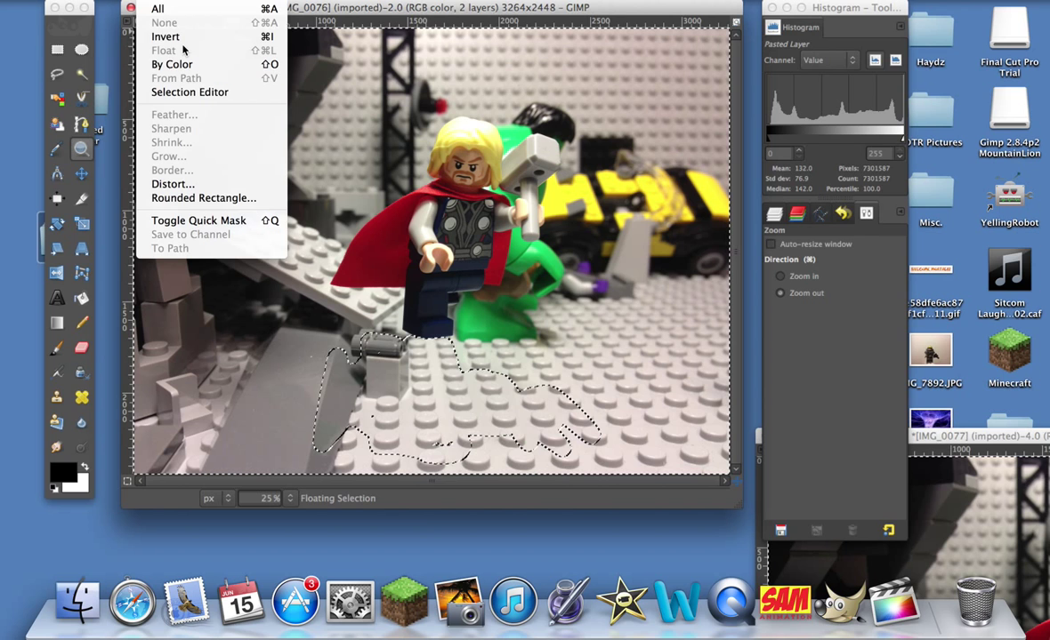
pyautogui.click(159, 9)
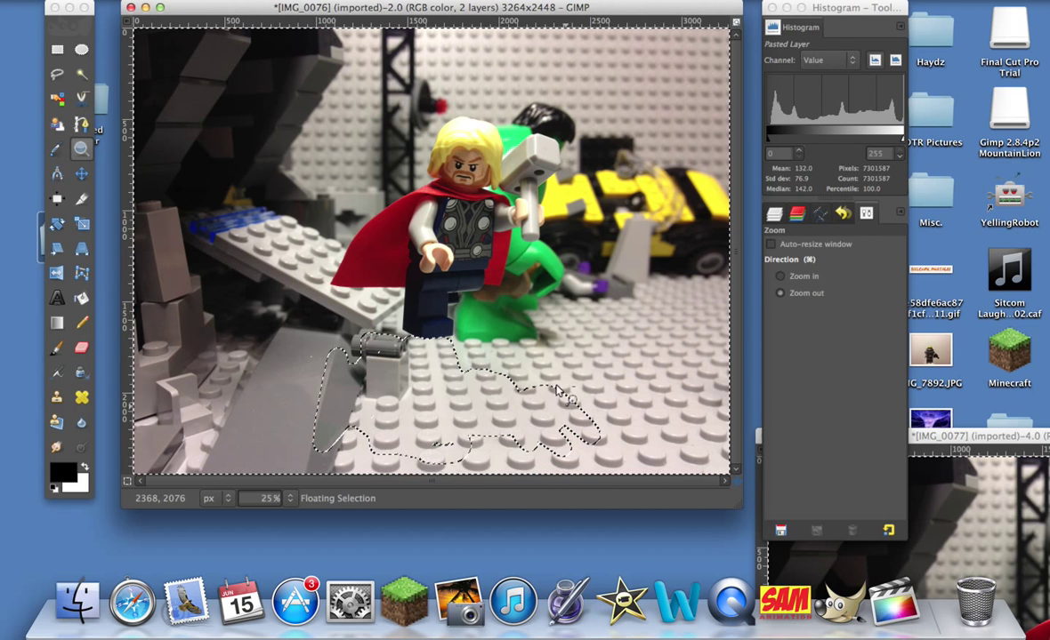
pyautogui.click(98, 0)
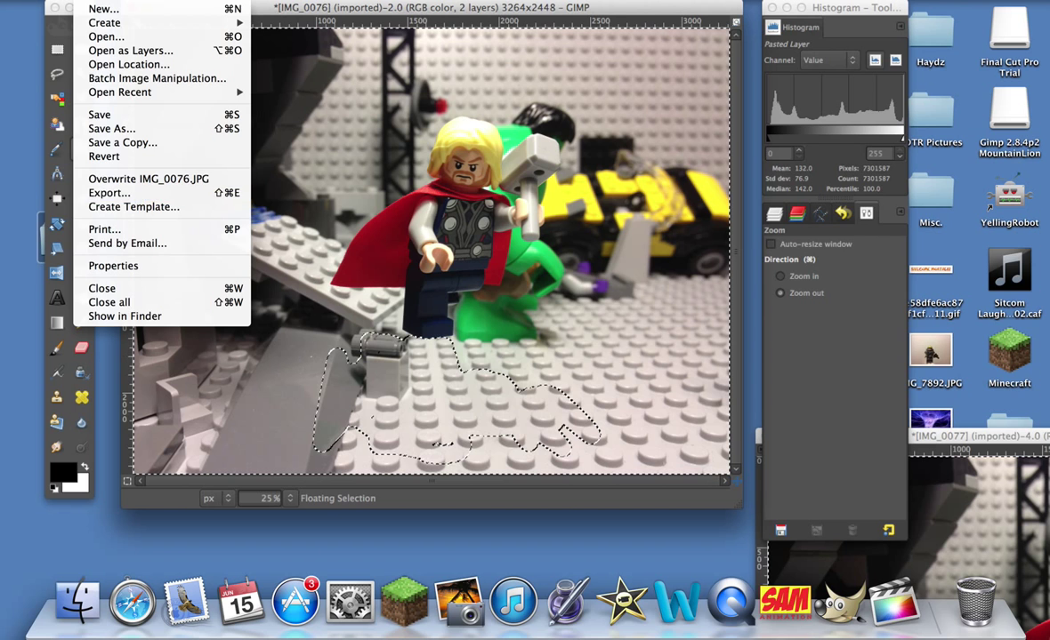
pyautogui.click(440, 147)
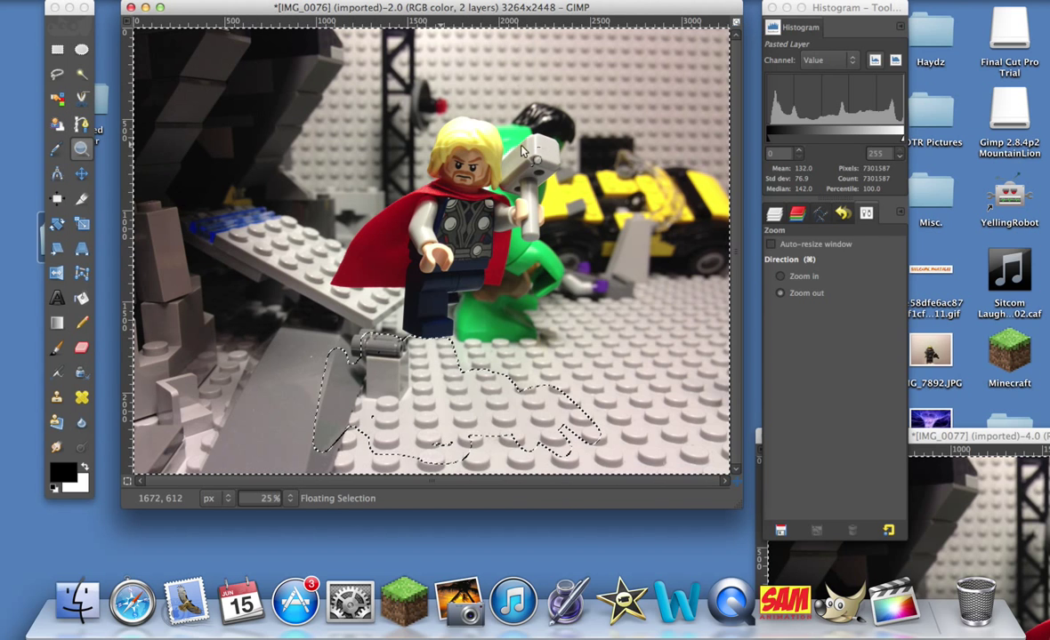
pyautogui.click(796, 278)
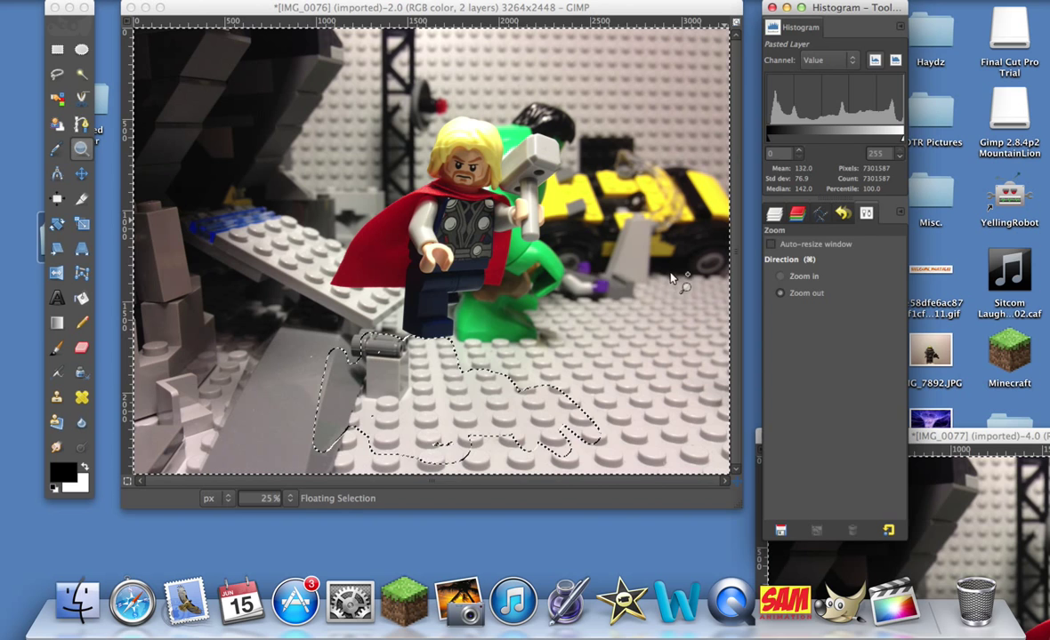